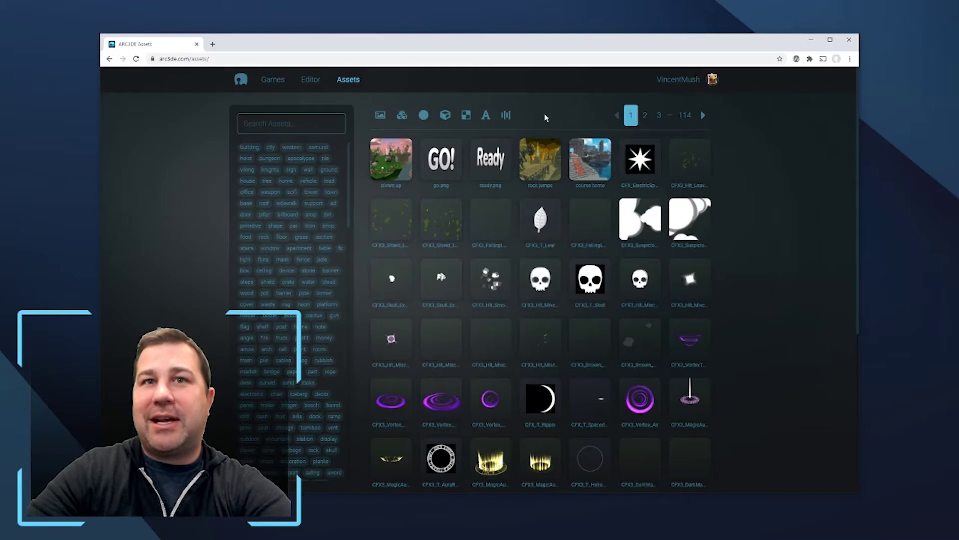
Browse the asset library by type: audio, fonts, textures, meshes, materials, prefabs and scenes.
left_click(507, 116)
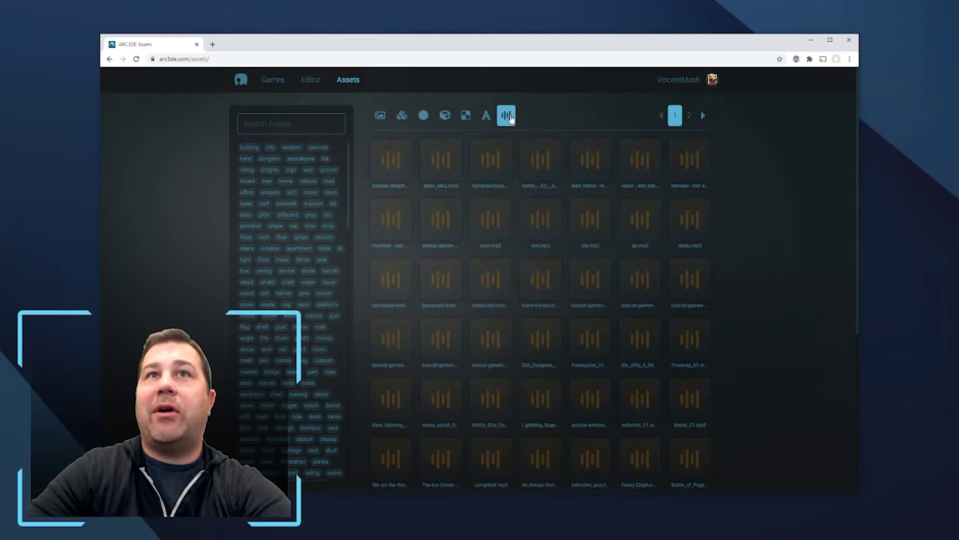
left_click(485, 118)
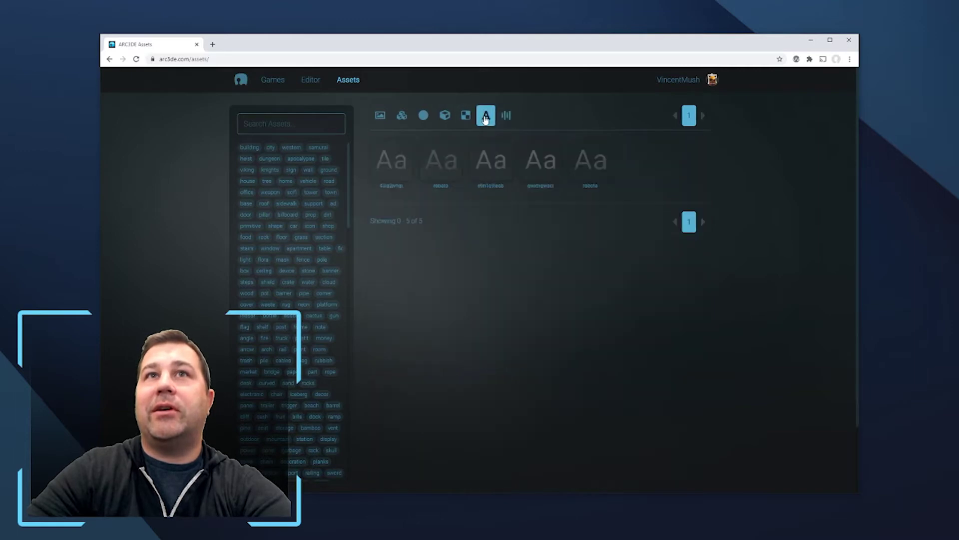
left_click(466, 117)
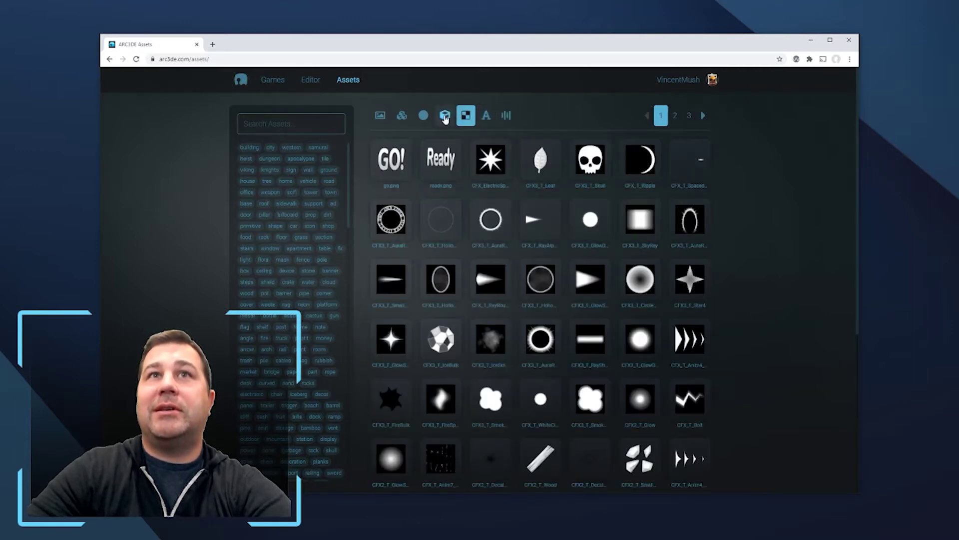
left_click(446, 117)
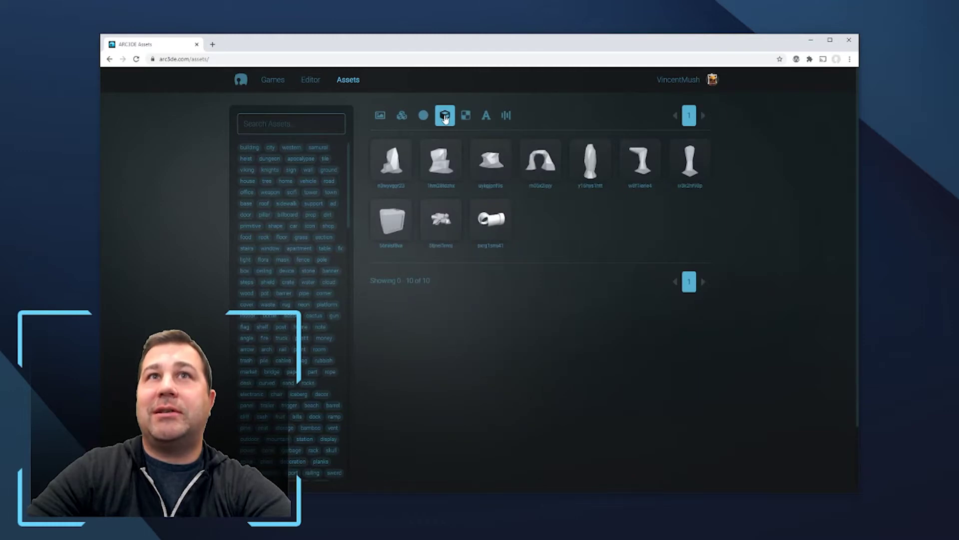
left_click(424, 117)
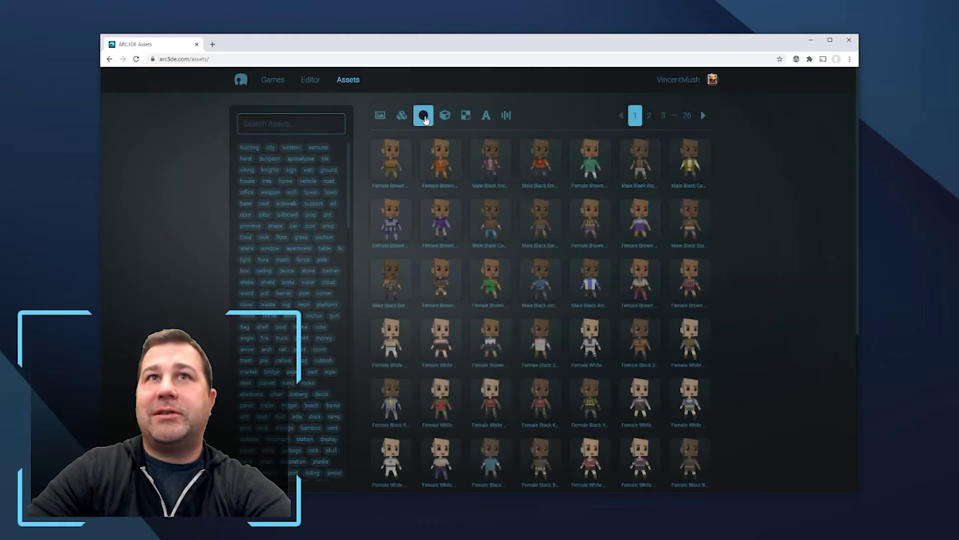
left_click(403, 117)
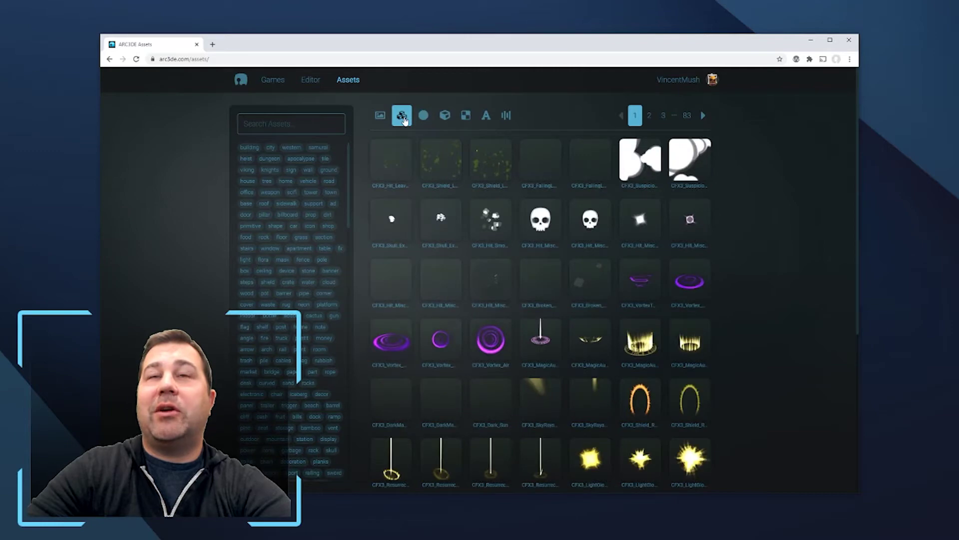
left_click(380, 118)
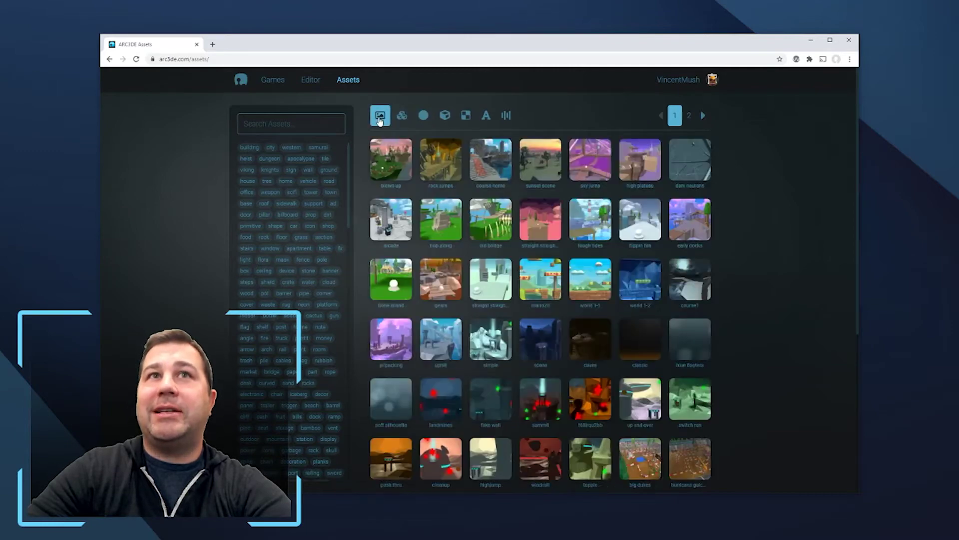
Review the material, prefab and scene listings in the asset library again.
left_click(423, 117)
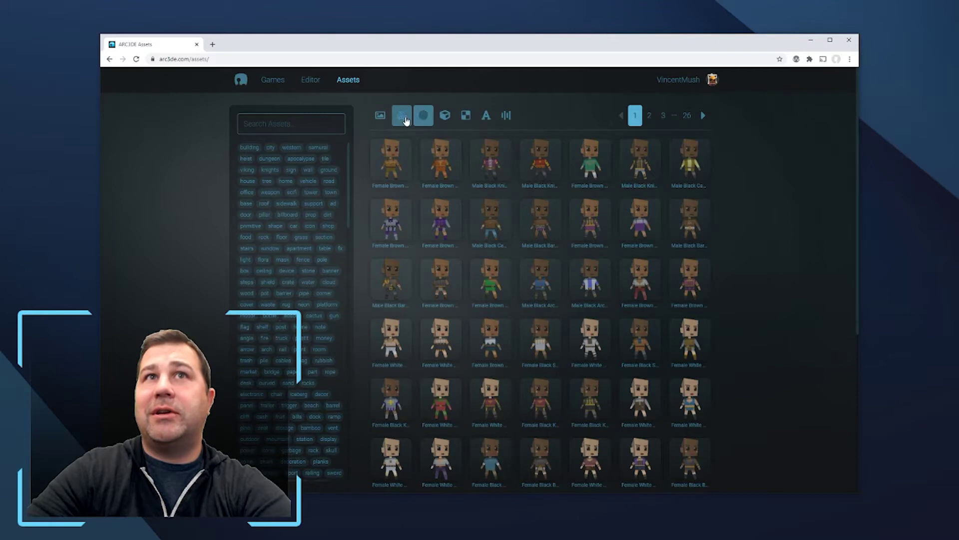
left_click(406, 120)
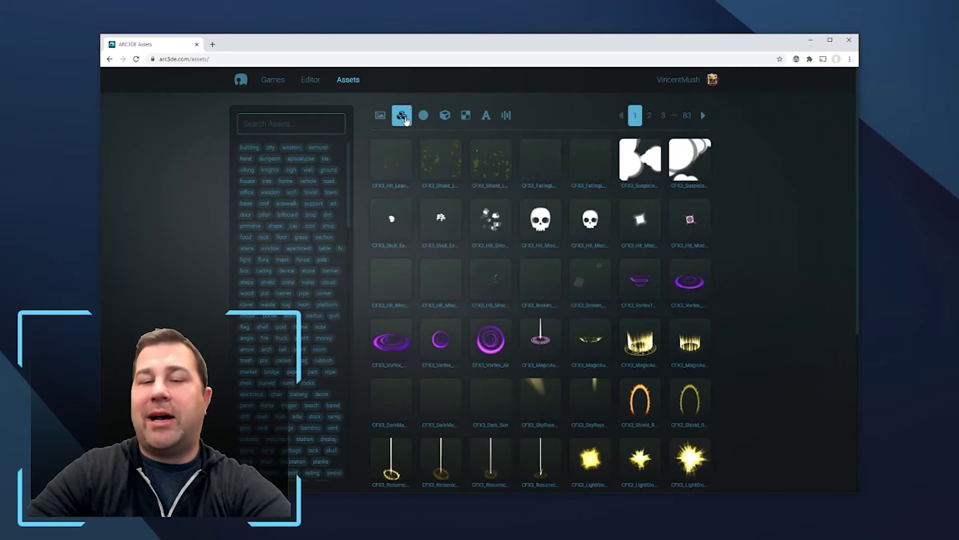
left_click(381, 116)
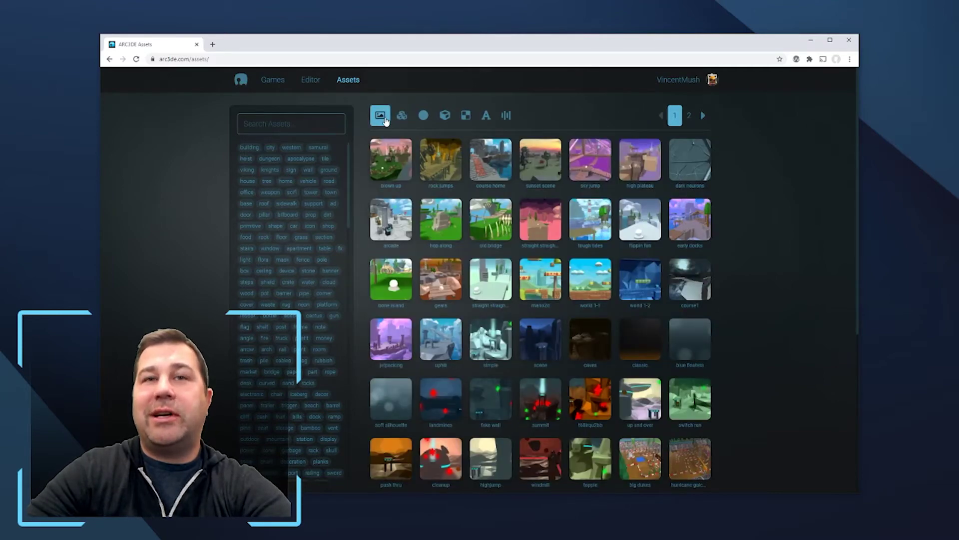
Preview an alert sound from the audio assets and two of the fonts, using an enlarged preview for the fonts.
left_click(507, 116)
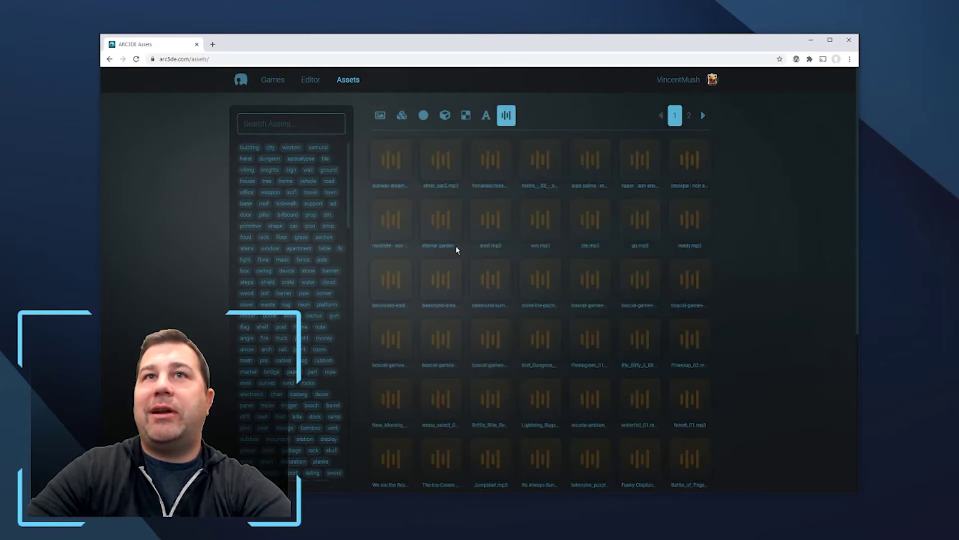
left_click(528, 228)
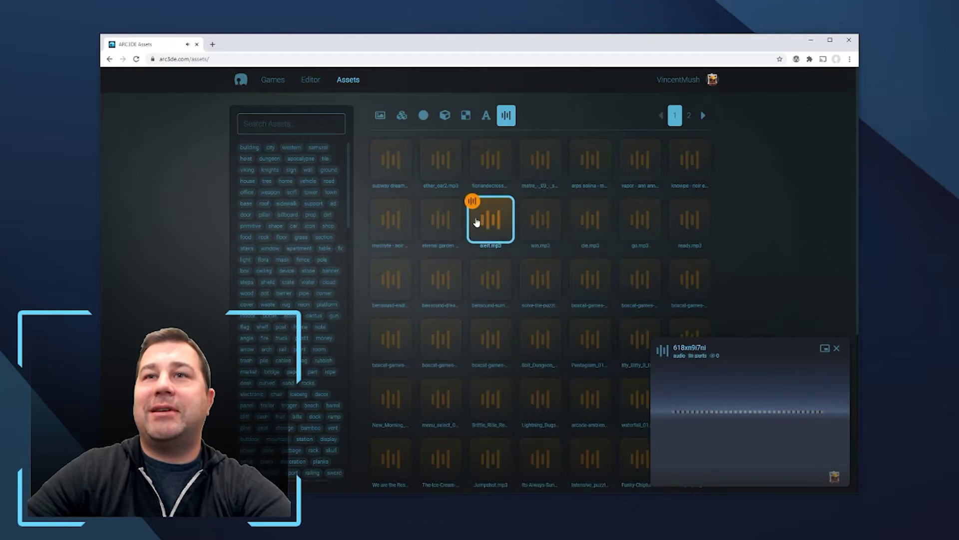
left_click(487, 116)
left_click(488, 166)
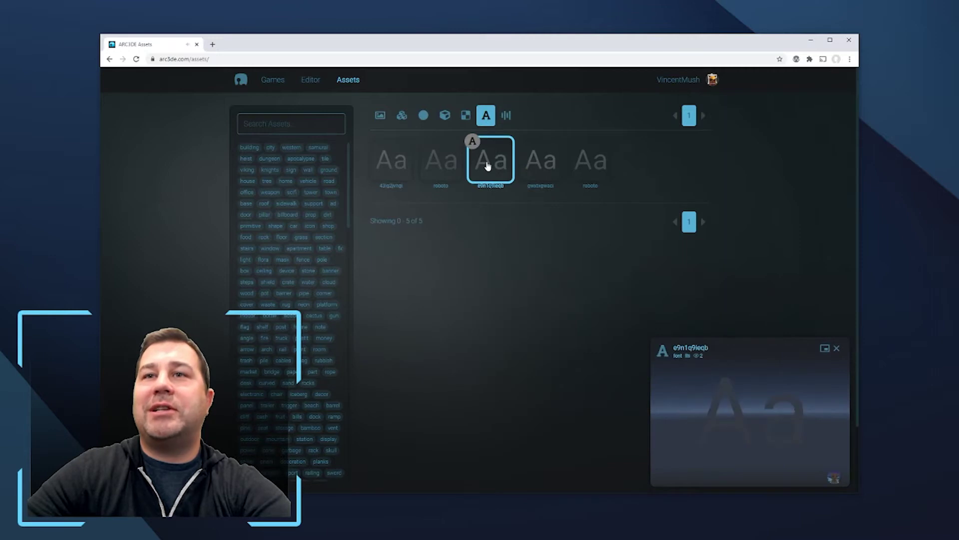
left_click(825, 349)
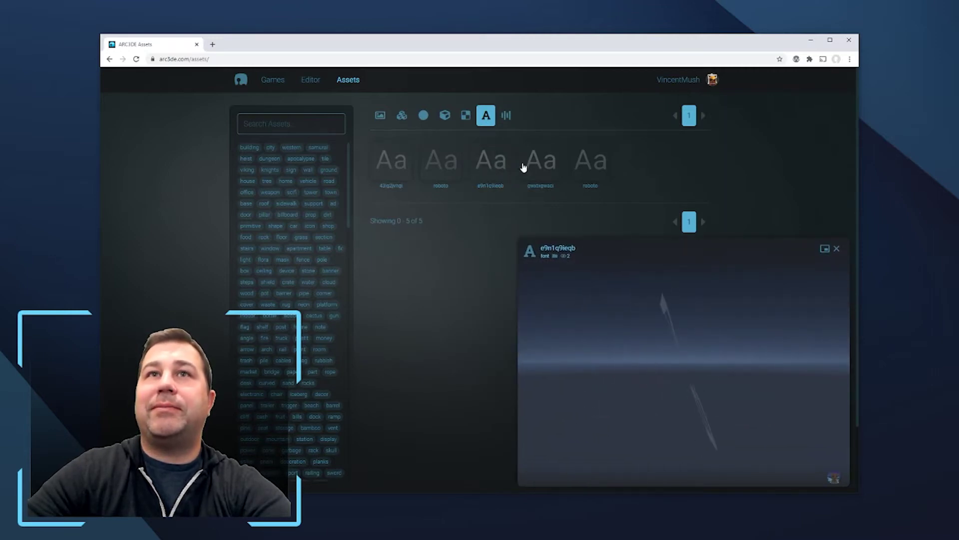
left_click(438, 164)
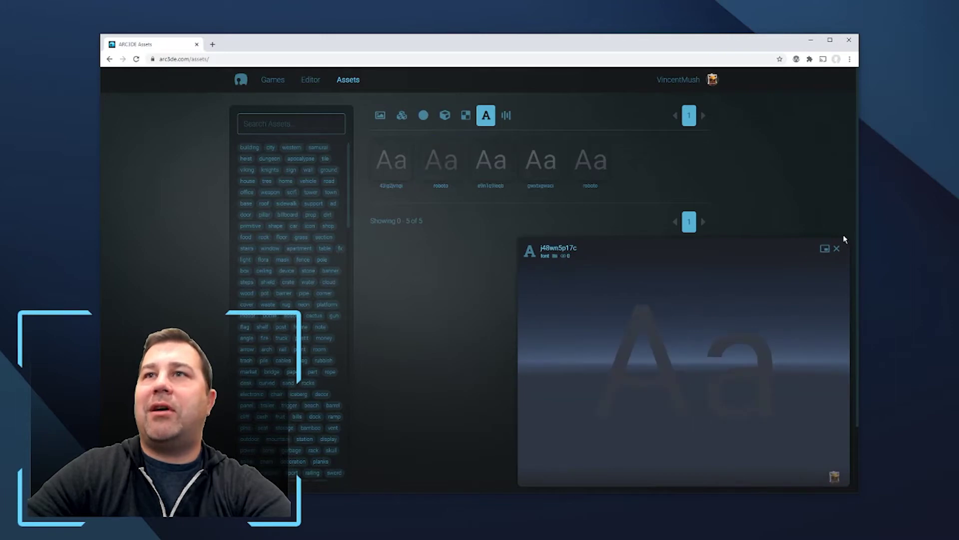
left_click(837, 249)
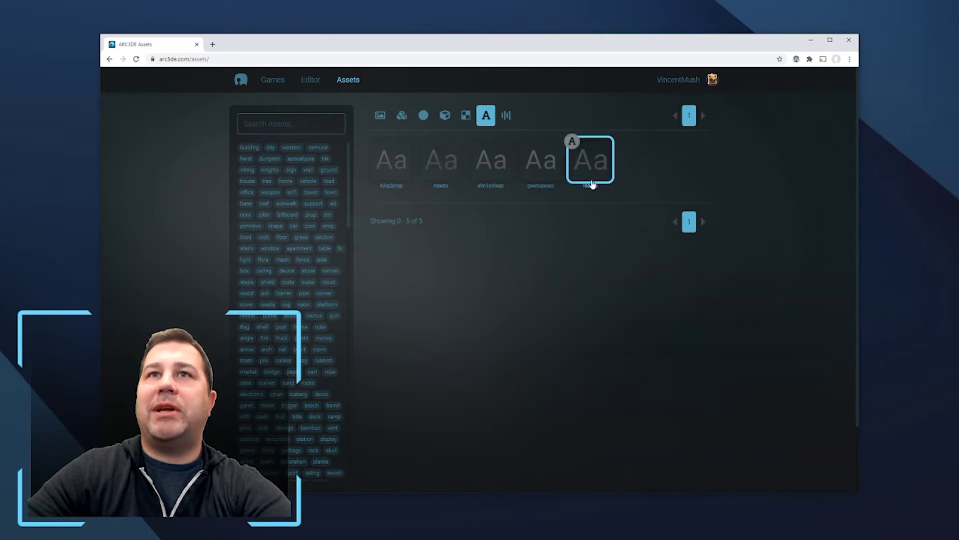
Preview the GO! texture at enlarged size, as well as the glowing oval ring and ice crystal textures.
left_click(465, 116)
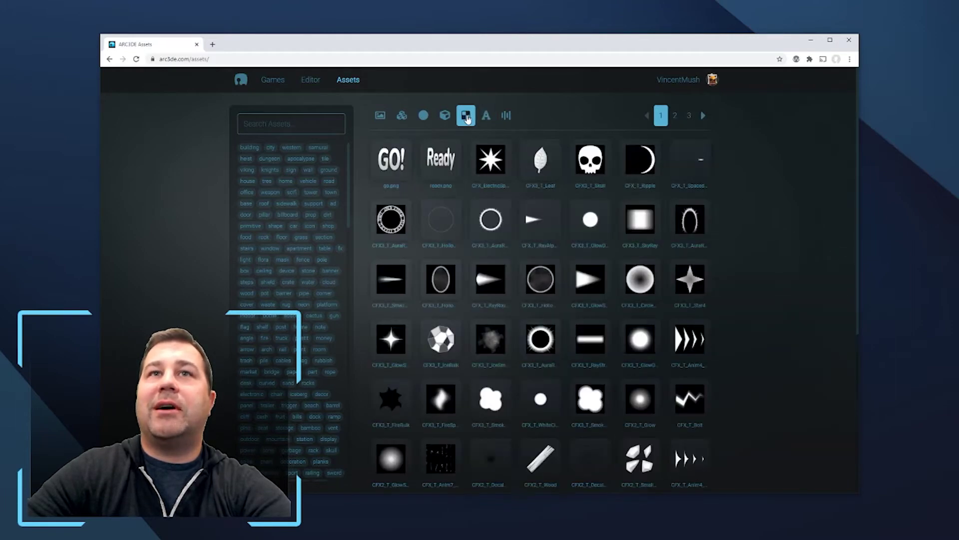
left_click(406, 170)
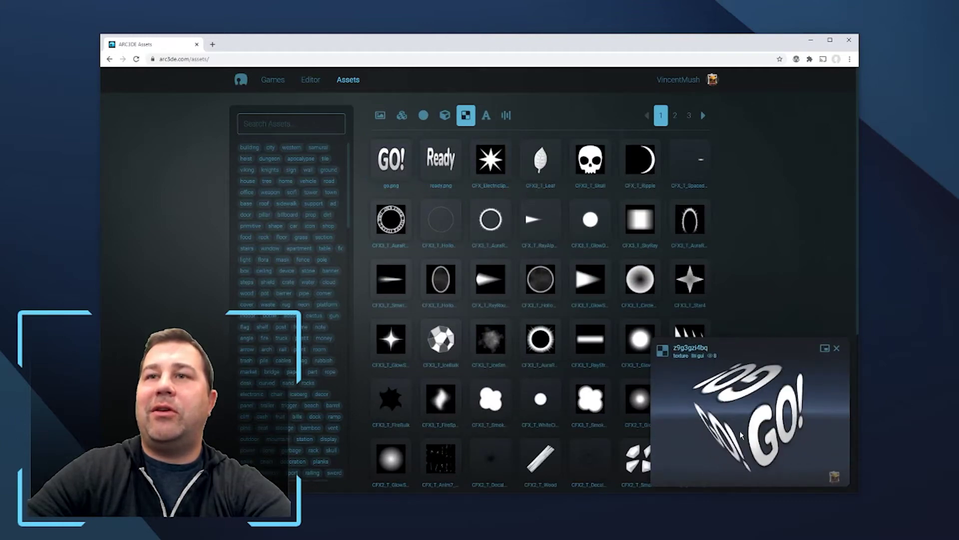
left_click(825, 349)
left_click(825, 338)
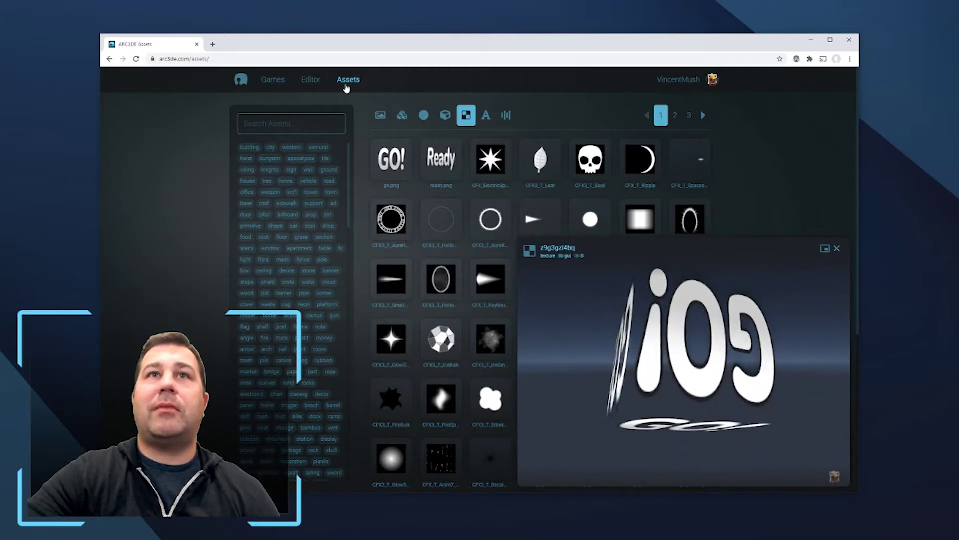
left_click(439, 278)
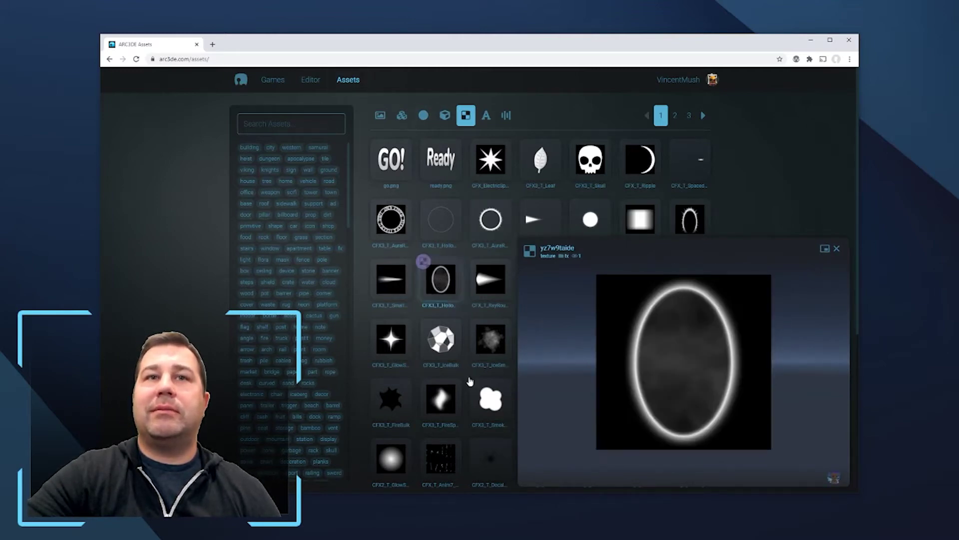
left_click(444, 346)
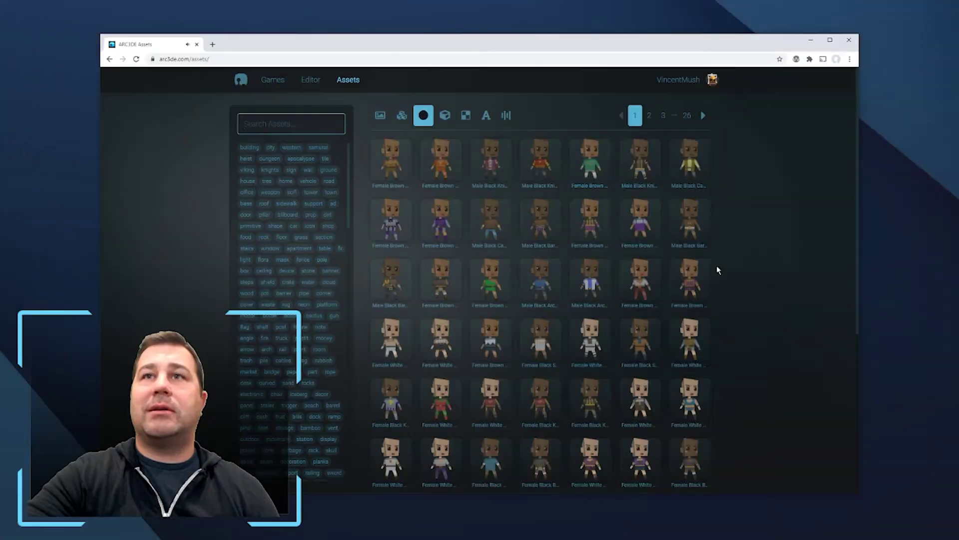
Preview the blue sky and dusk sky skyboxes on page 26 of the materials at enlarged size.
scroll(717, 267, "down", 5)
left_click(687, 389)
scroll(549, 234, "up", 3)
left_click(537, 162)
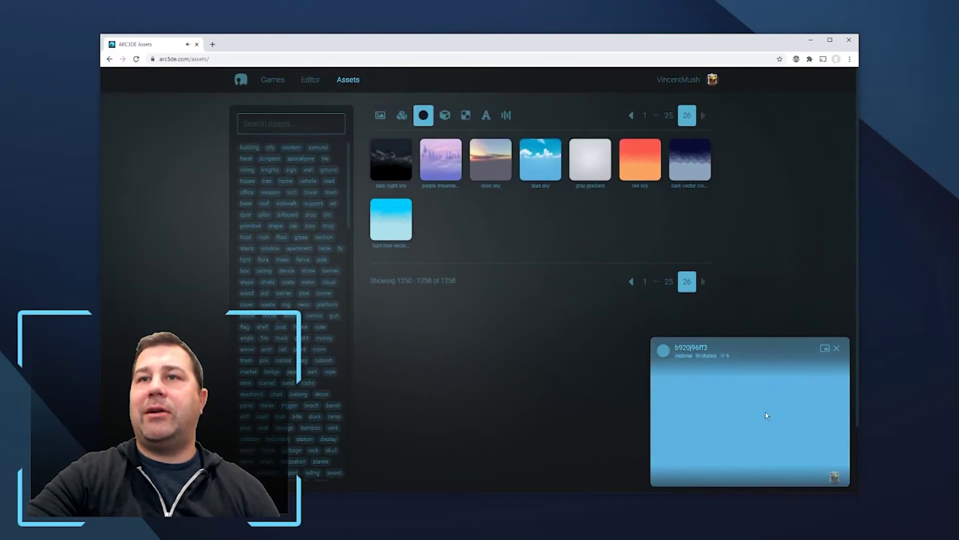
left_click(823, 350)
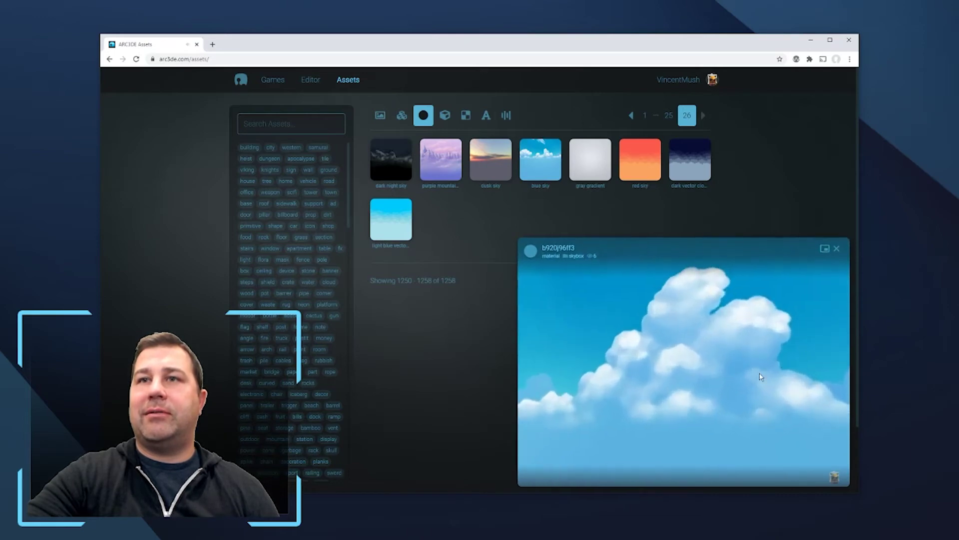
left_click(492, 170)
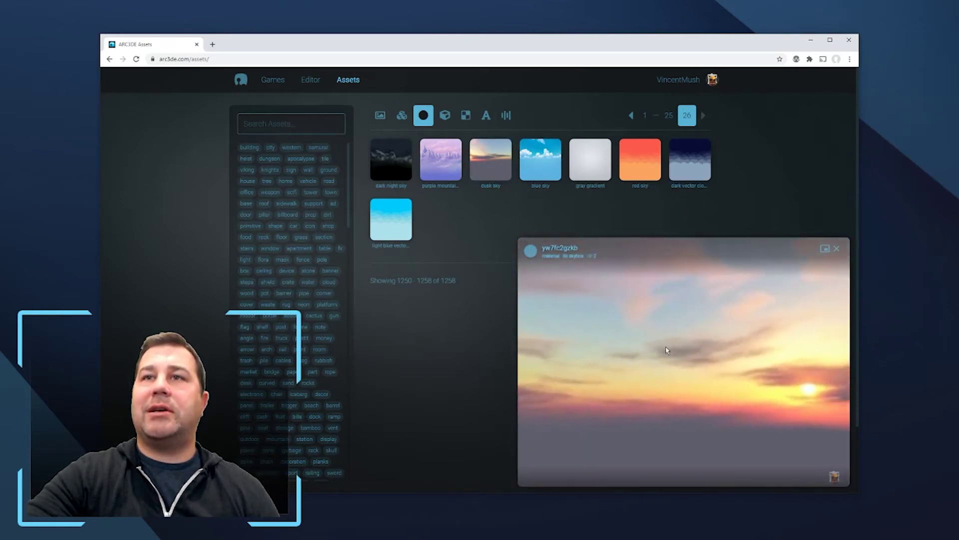
left_click(836, 248)
Preview the rock mesh n3wyvggr23 and rotate it to inspect its shape.
left_click(447, 118)
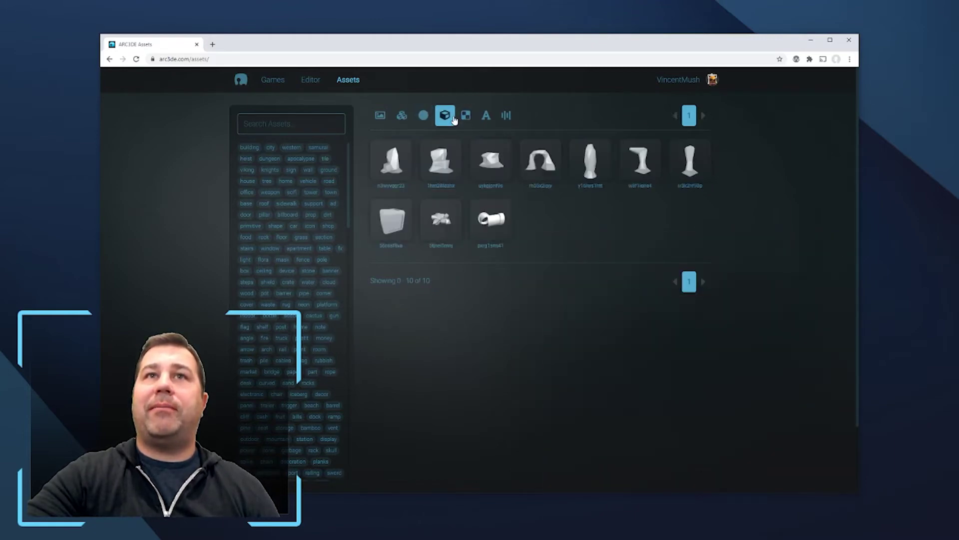
left_click(398, 166)
left_click_drag(770, 416, 796, 433)
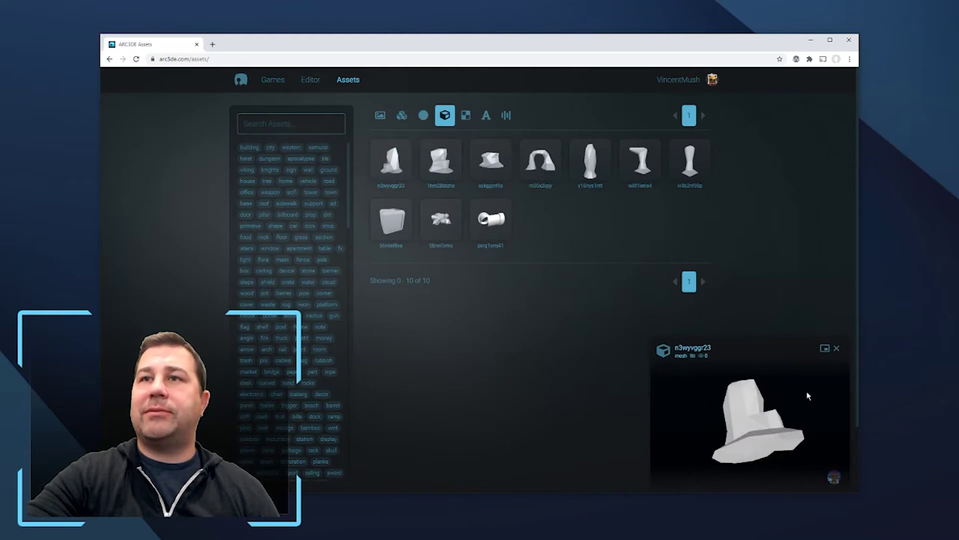
Preview magic effect prefabs on the first page and an electric effect on page 2 of the prefabs.
left_click(402, 118)
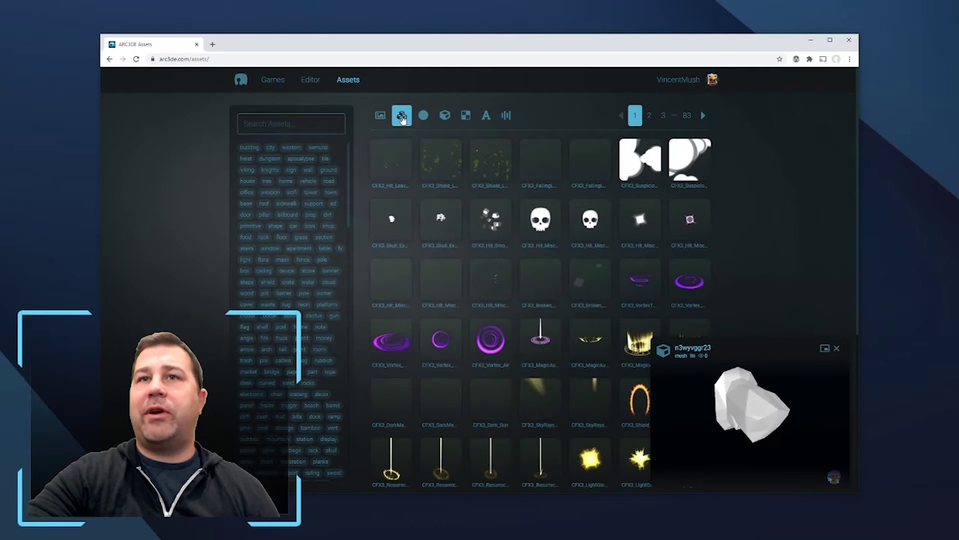
left_click(637, 343)
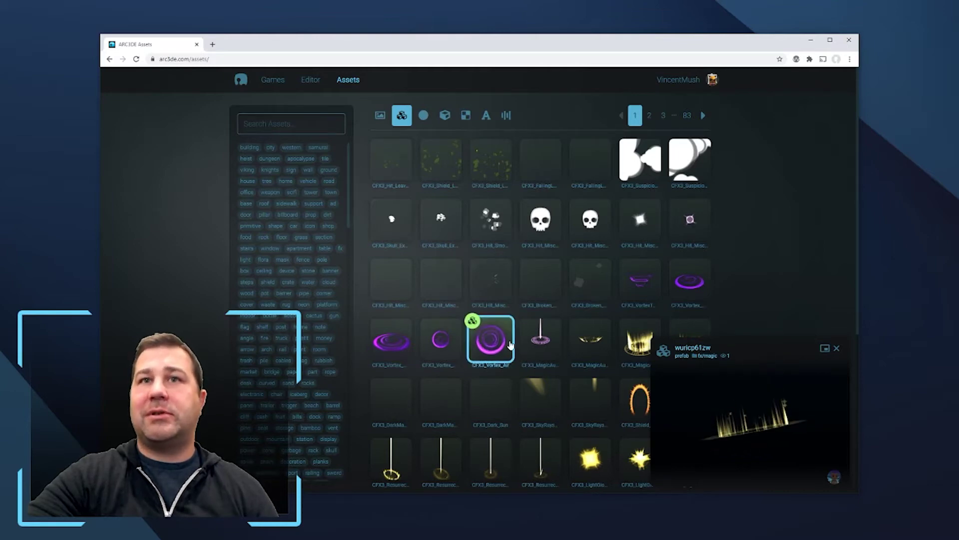
left_click(540, 340)
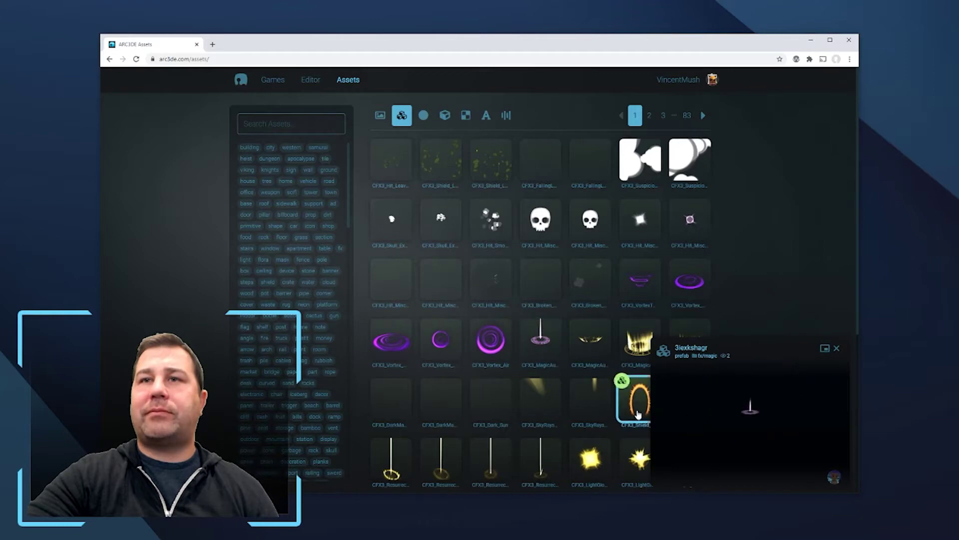
left_click(649, 115)
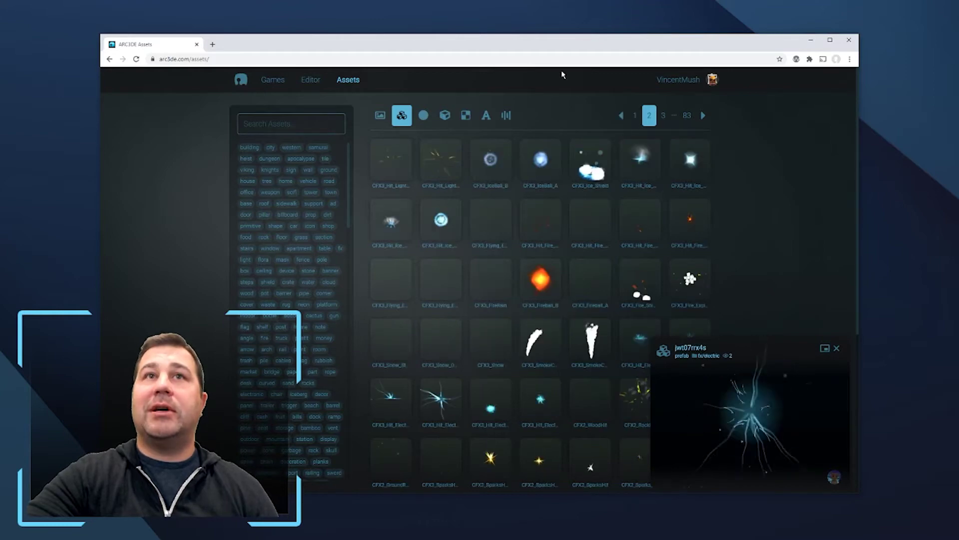
Preview the red tree on page 82 of the prefabs and rotate the model.
left_click(687, 116)
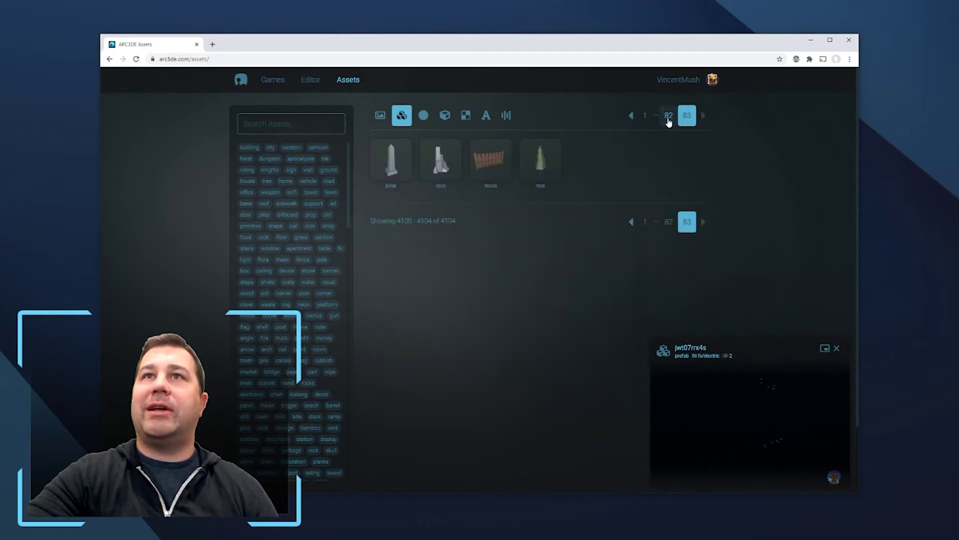
left_click(669, 116)
left_click(442, 279)
mouse_move(737, 410)
left_mouse_down()
mouse_move(745, 440)
mouse_move(729, 406)
left_mouse_up()
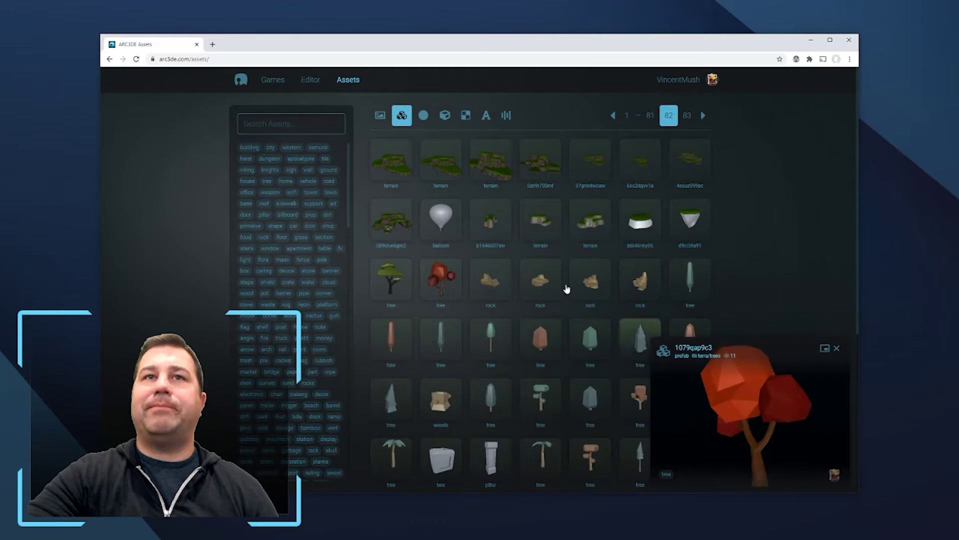
Inspect the grassy cliff prefab 589ckw6gm2 up close and return to the list of scene assets.
left_click(400, 227)
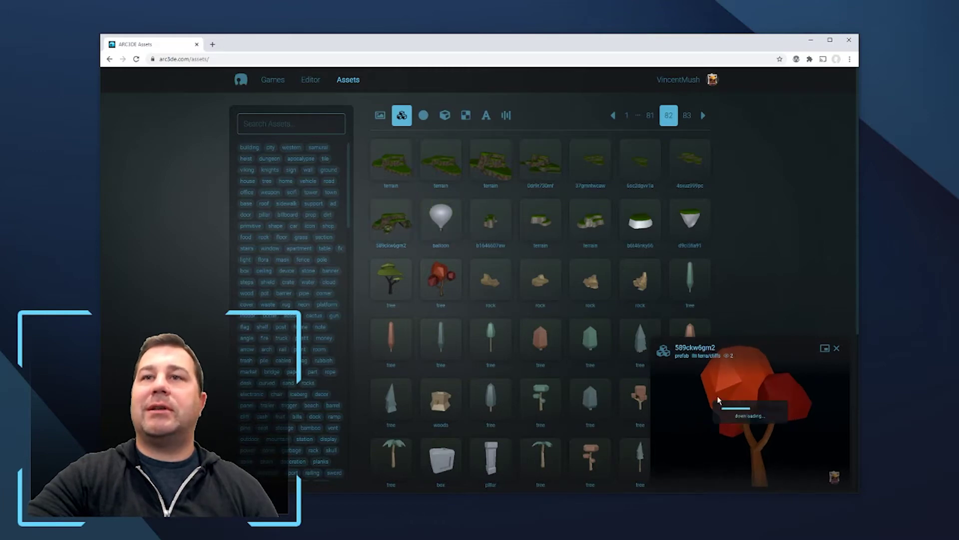
scroll(772, 415, "up", 5)
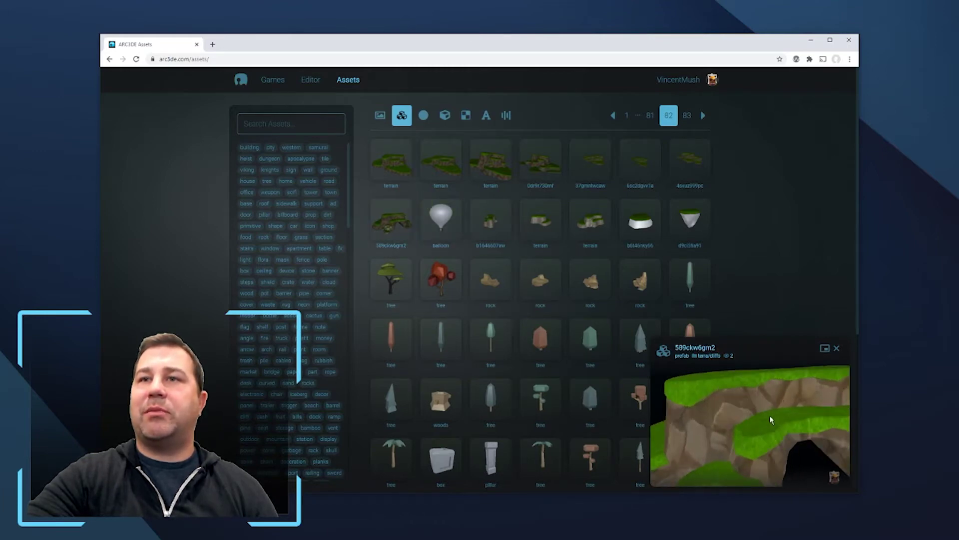
left_click(837, 348)
left_click(381, 117)
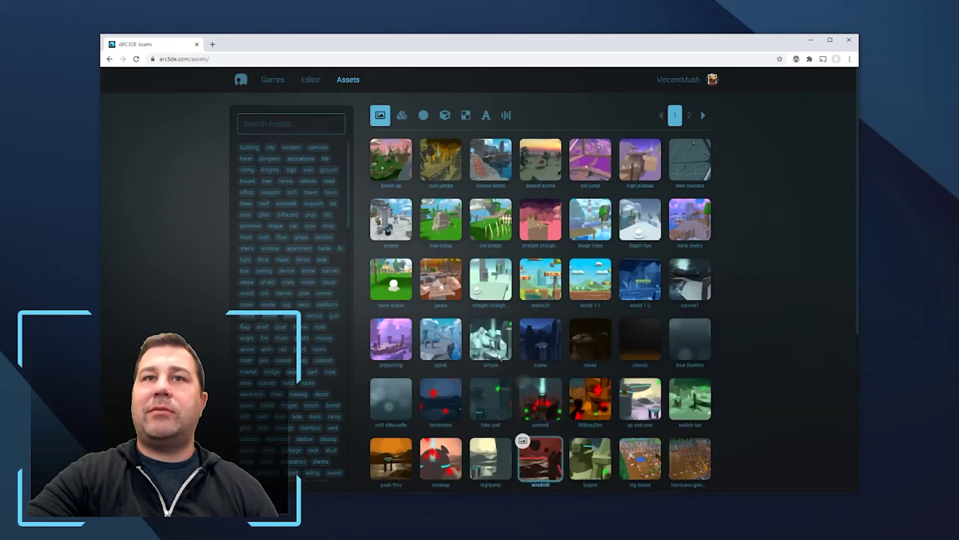
Preview the simple, tough tides and arcade scenes in the enlarged preview, rotate the arcade scene, and close the preview.
left_click(487, 340)
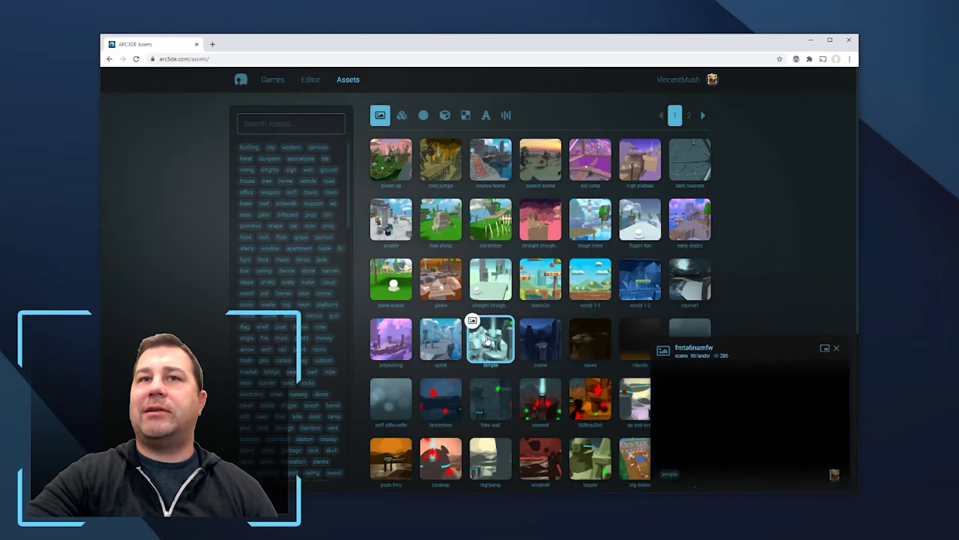
left_click(825, 348)
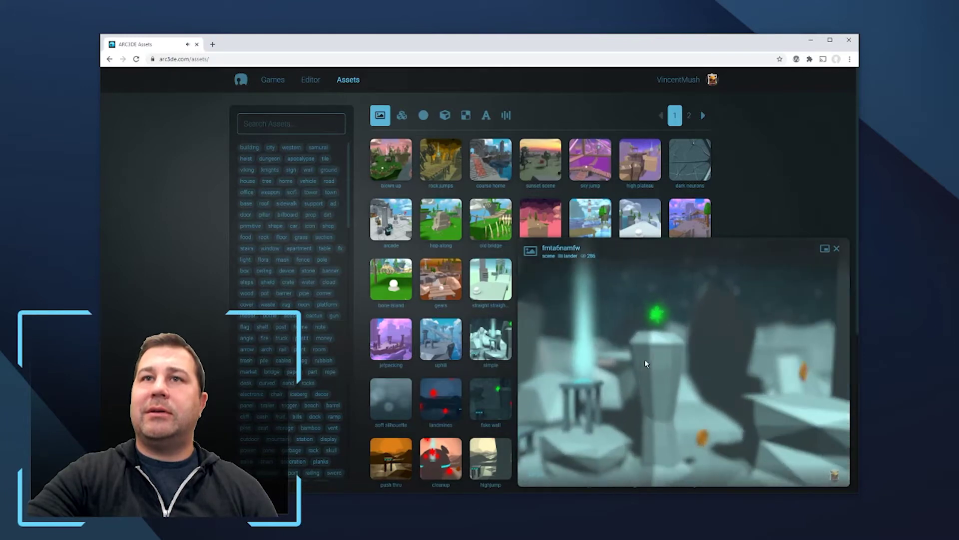
left_click(602, 225)
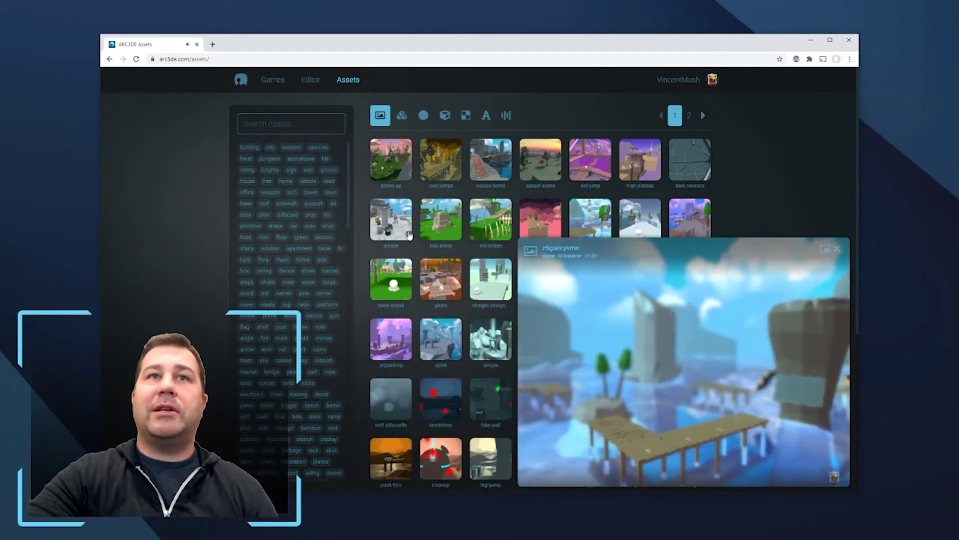
left_click(409, 235)
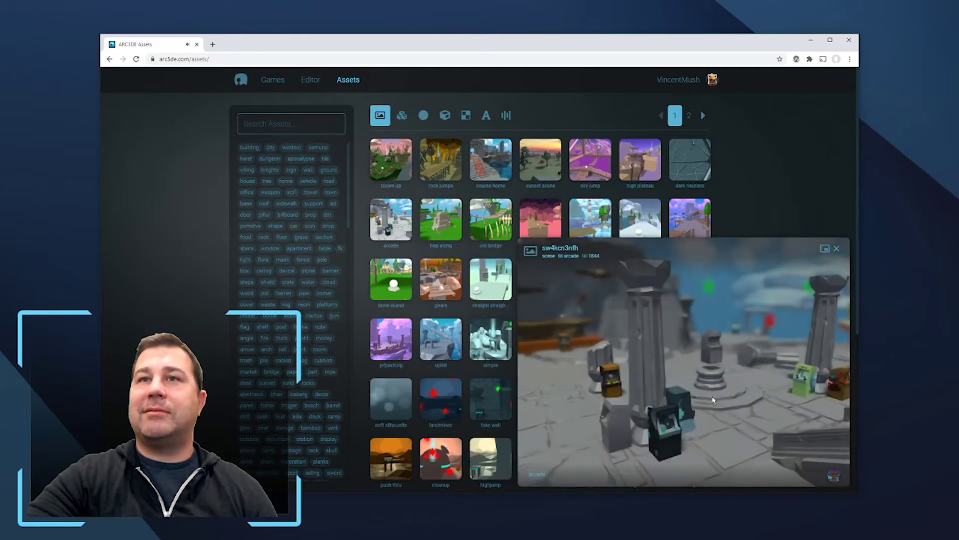
left_click_drag(720, 402, 665, 397)
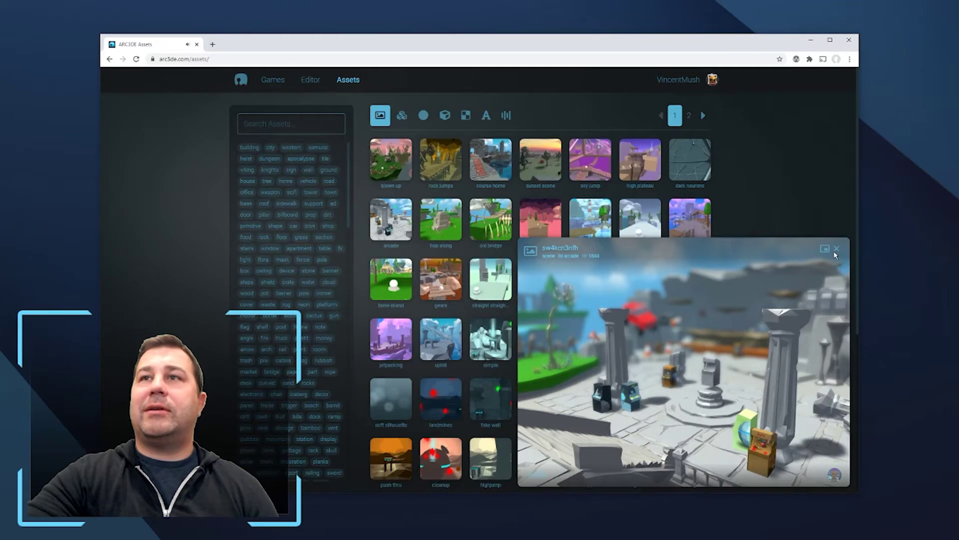
left_click(836, 249)
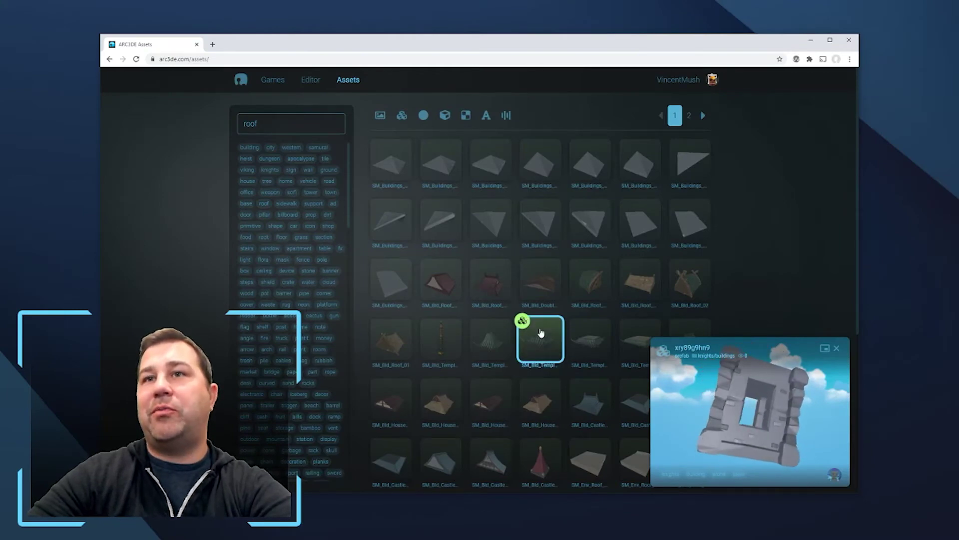
Close the asset preview and open the sunset scene from the user profile's scenes in the editor.
left_click(838, 349)
left_click(677, 81)
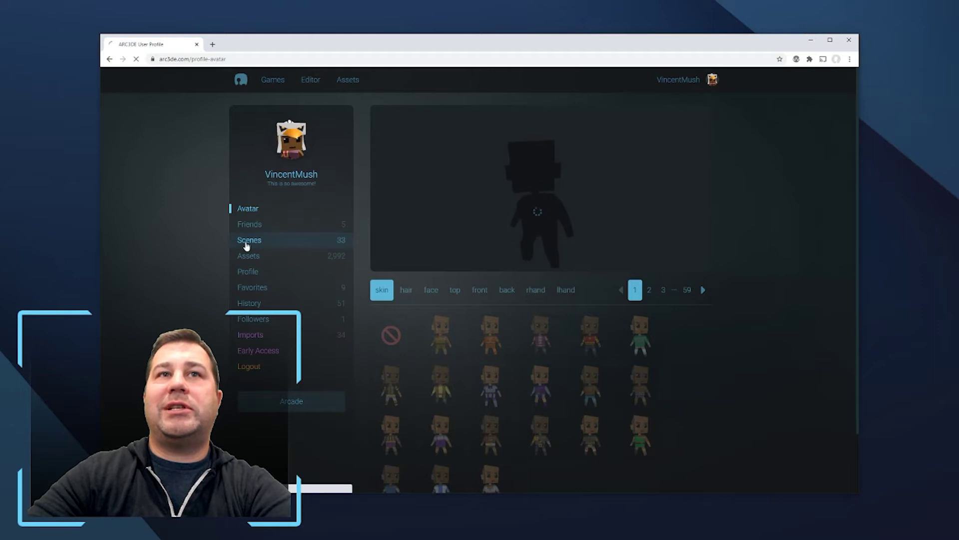
left_click(247, 240)
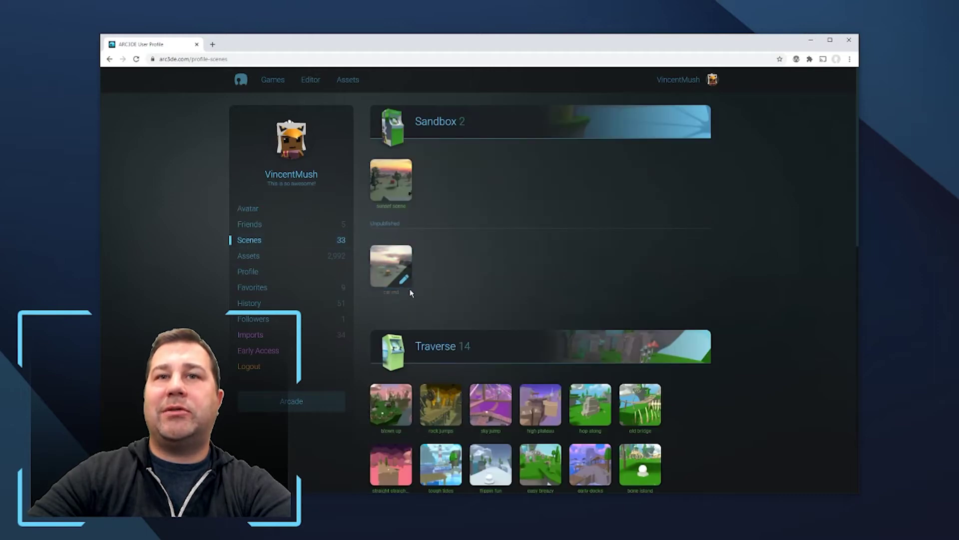
left_click(394, 178)
left_click(415, 211)
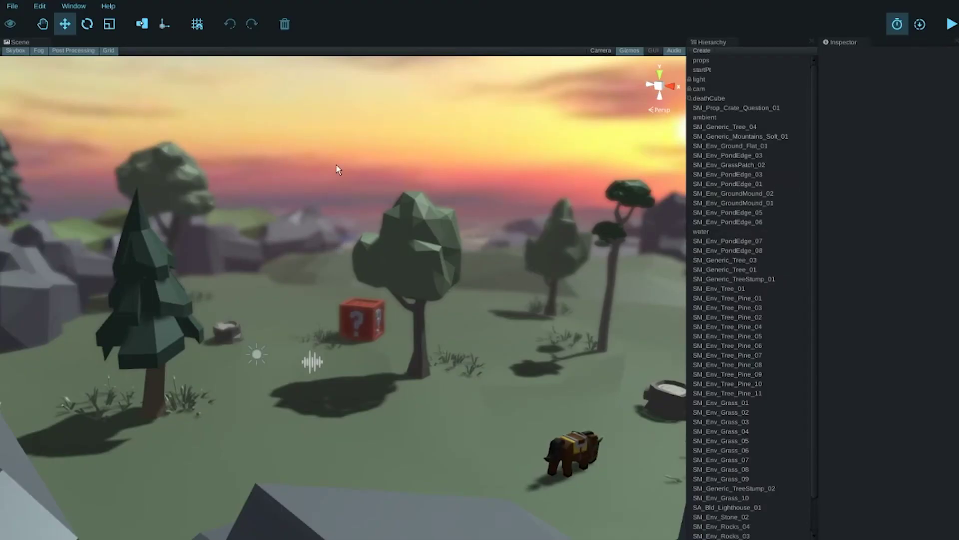
Show the Import window in the editor and list the audio assets.
left_click(77, 6)
left_click(76, 21)
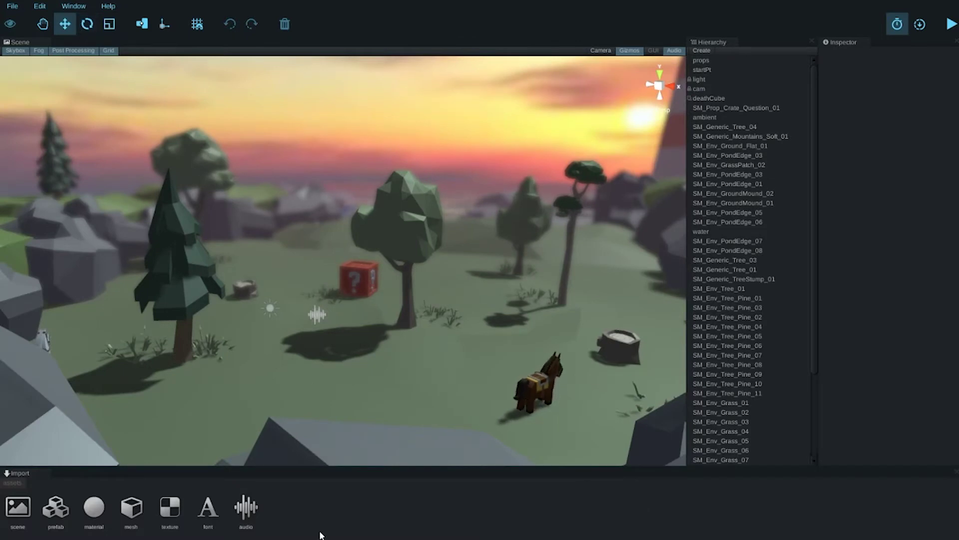
left_click(252, 506)
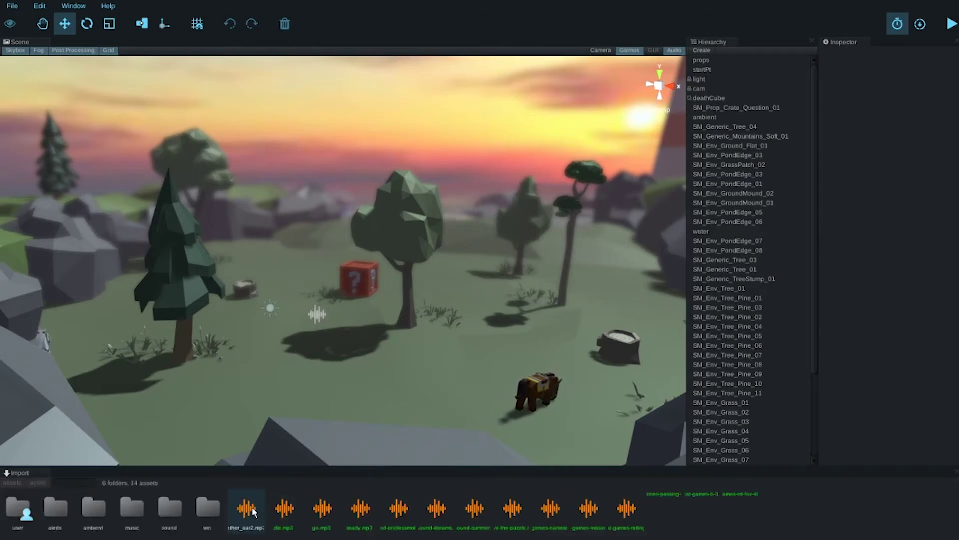
Add the die.mp3 audio asset to the scene and delete the new object again.
double_click(285, 508)
middle_click_drag(317, 343, 520, 362)
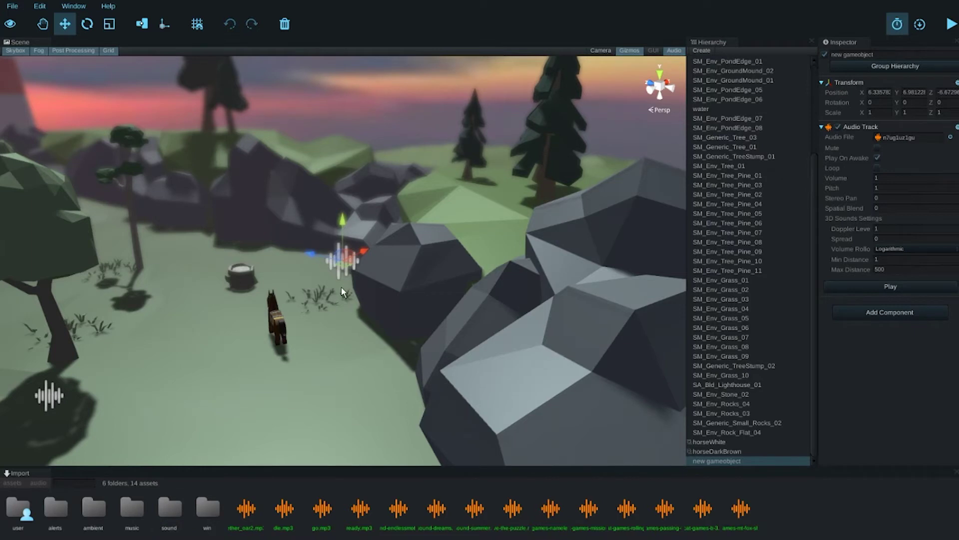
key("Delete")
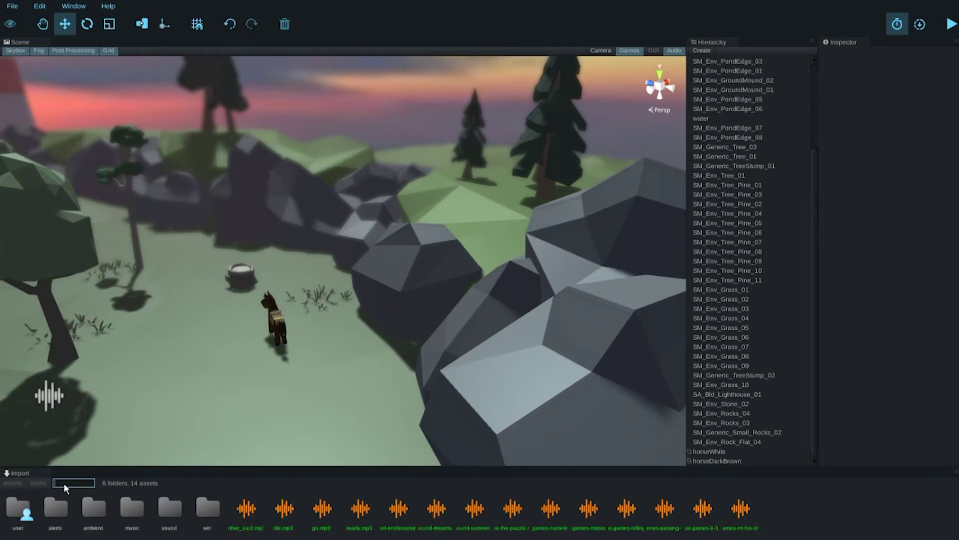
Switch to the prefab assets for import and search them for "building".
left_click(13, 483)
double_click(56, 508)
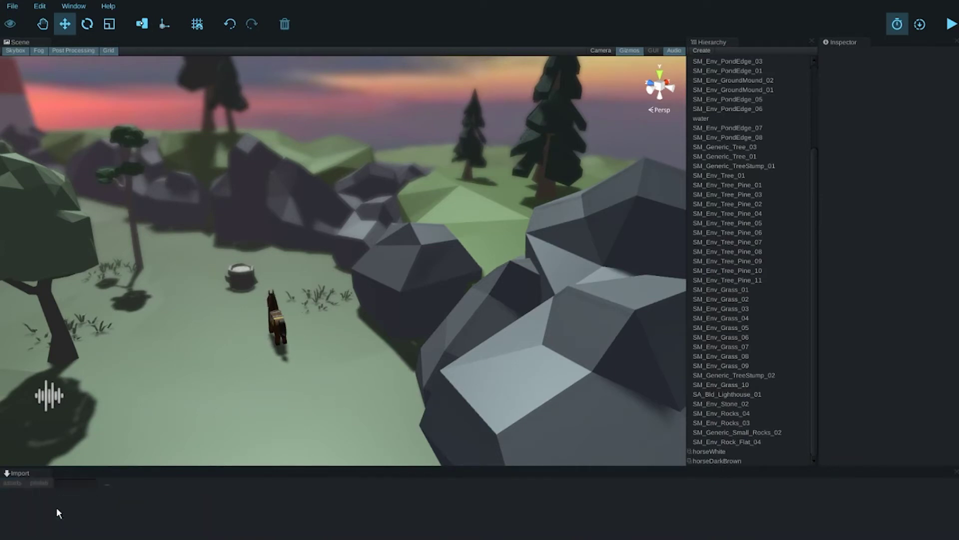
left_click(74, 480)
type("building")
key("Return")
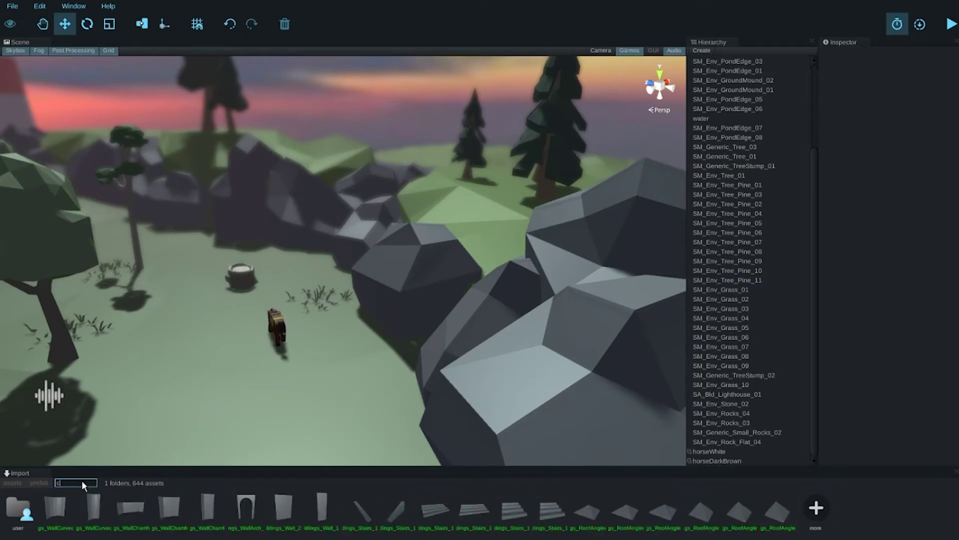
Search the prefabs for "car" and add the clean sheriff car to the scene.
type("car")
key("Return")
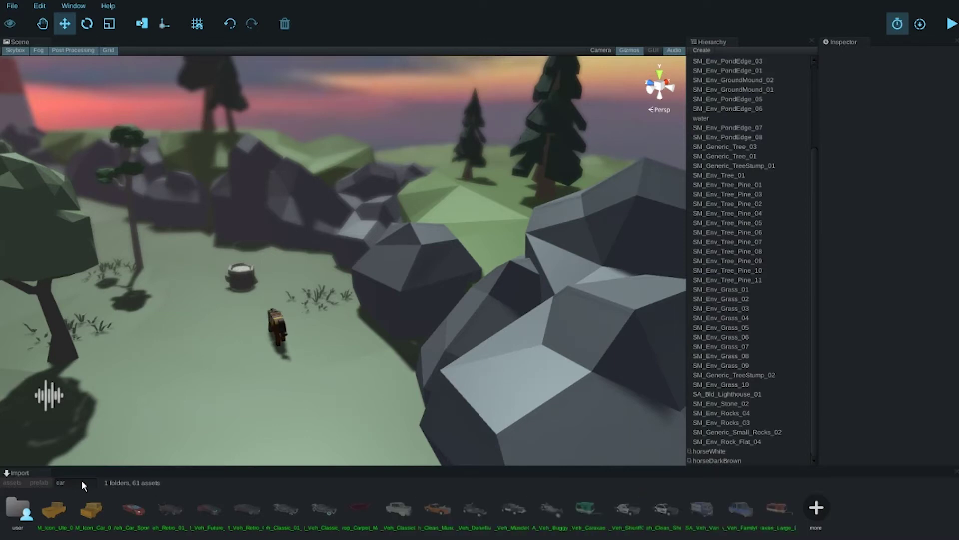
left_click_drag(672, 511, 350, 265)
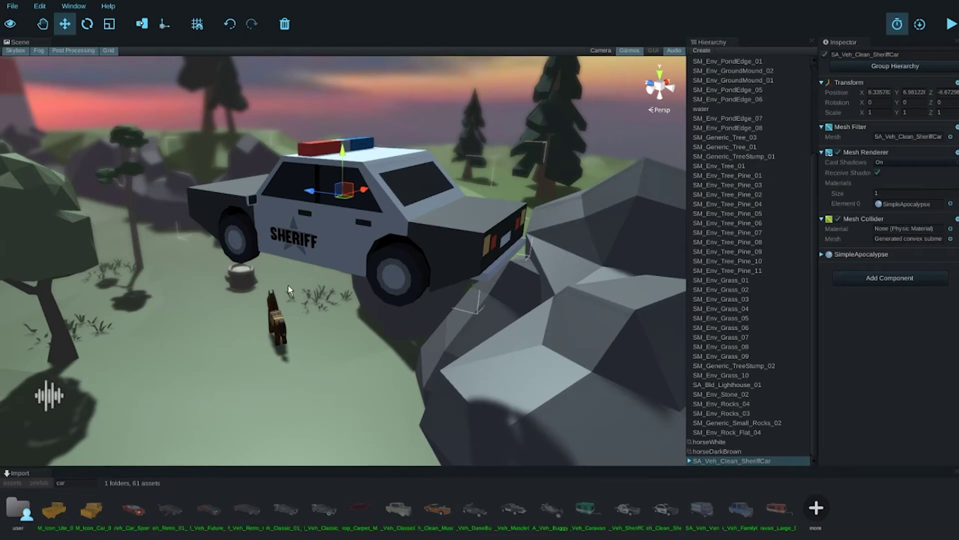
Search the prefabs for "rocks" and add the rocks prefab to the scene.
left_click(78, 480)
type("rocks")
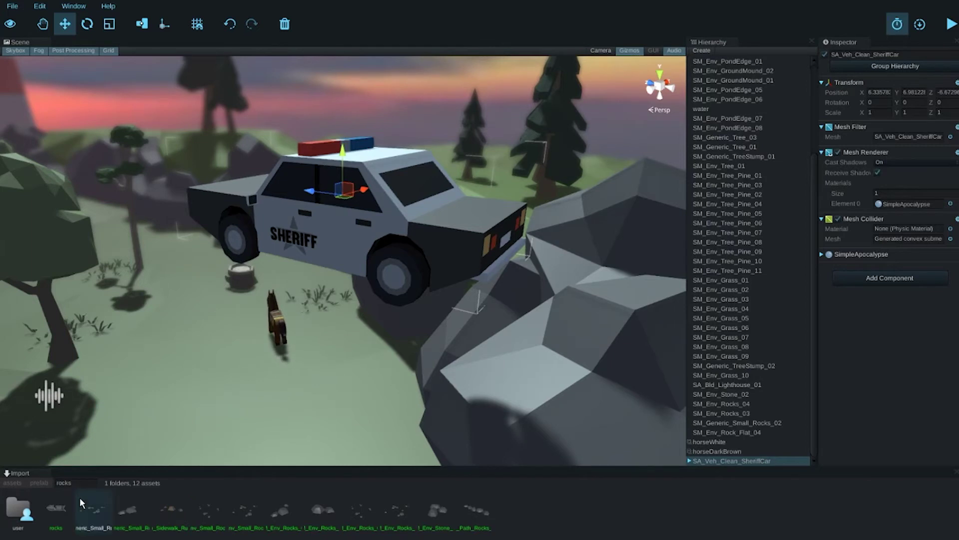
left_click(59, 509)
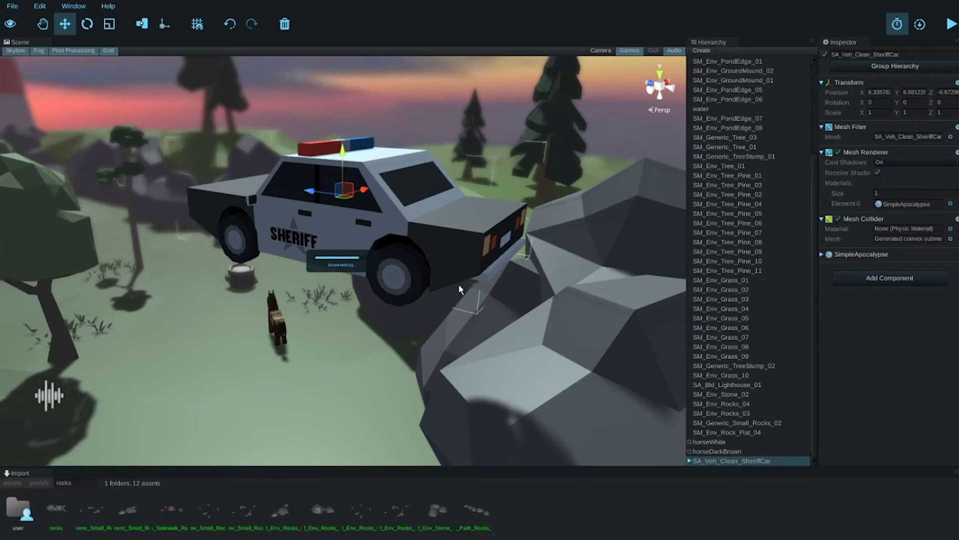
scroll(538, 260, "down", 5)
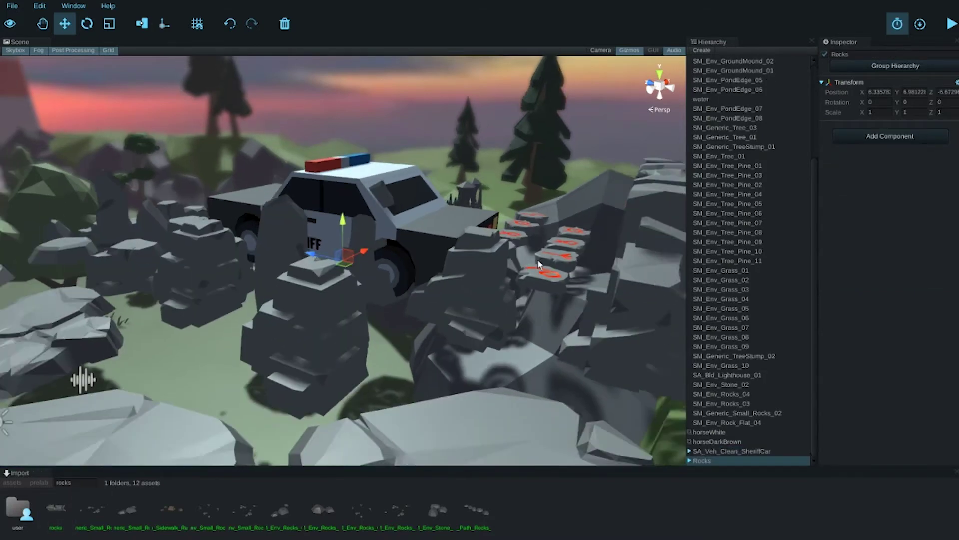
Move the Rocks group away from the sheriff car to the island's outer edge, at about X 64.6, Z 20.0.
scroll(537, 260, "down", 3)
left_click_drag(536, 260, 594, 260, "alt")
scroll(418, 361, "down", 2)
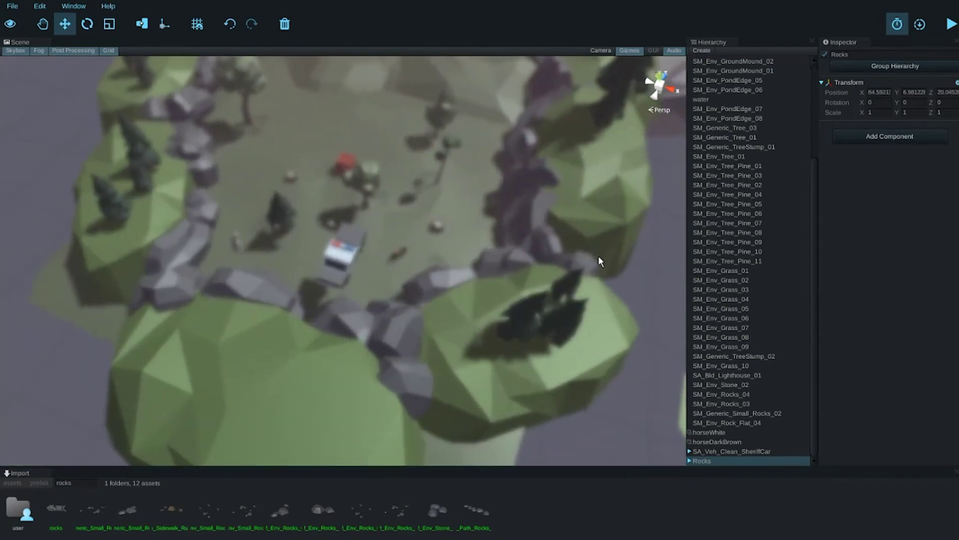
scroll(594, 260, "down", 4)
middle_click_drag(559, 250, 341, 237)
left_click_drag(340, 237, 401, 230, "alt")
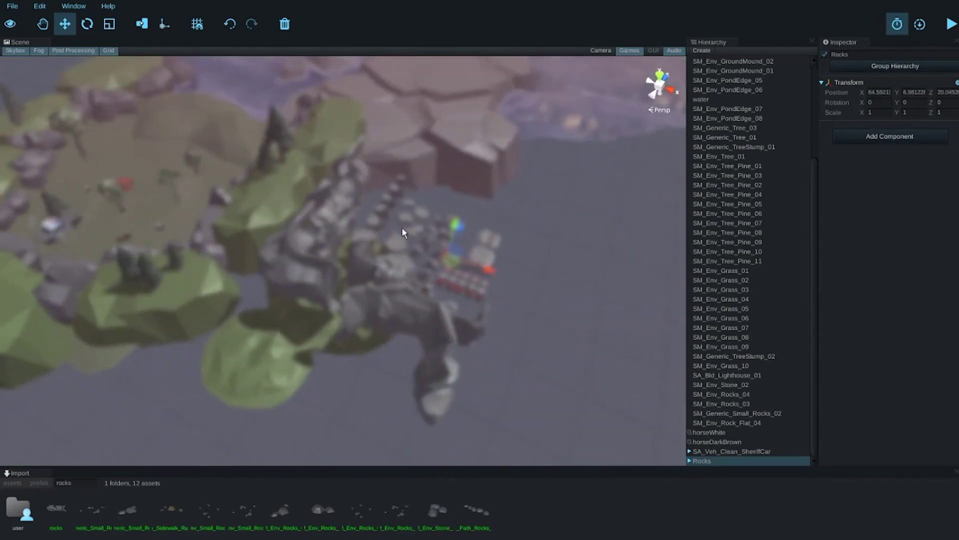
Turn off post processing, fog and the skybox in the scene view.
left_click(72, 50)
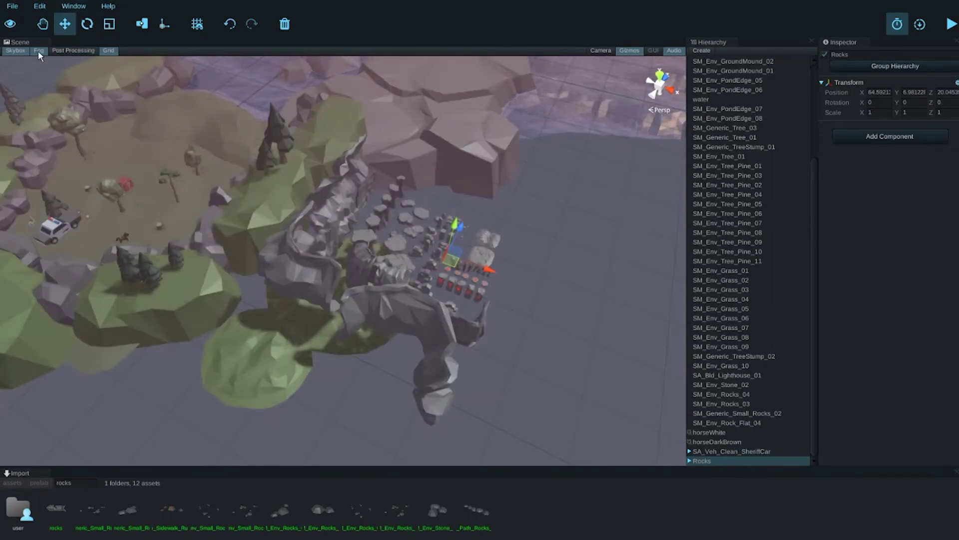
left_click(39, 50)
left_click_drag(260, 235, 408, 257, "alt")
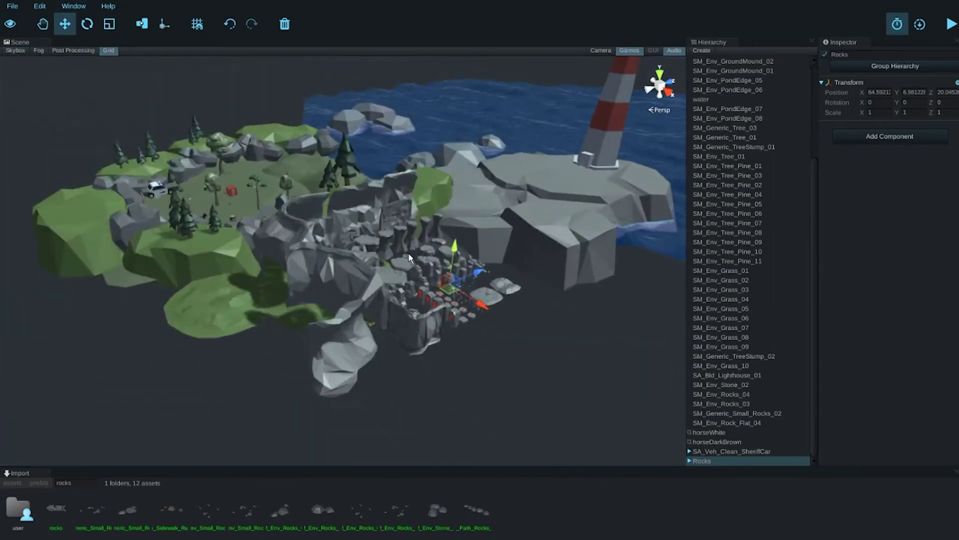
Inspect the individual rocks up close and shift the Rocks group to about X 68.0, Z 23.1.
scroll(480, 282, "up", 5)
middle_click_drag(485, 277, 400, 272)
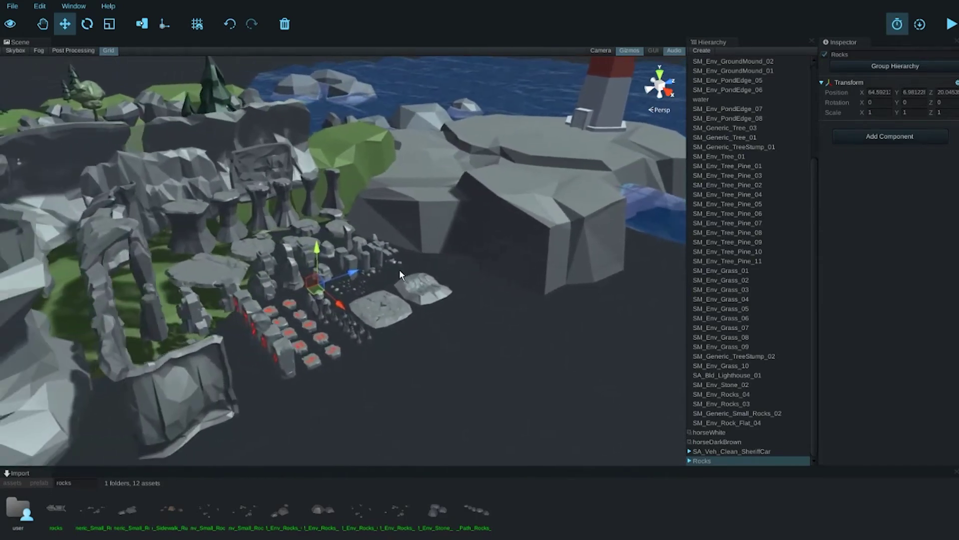
scroll(399, 272, "up", 5)
left_click_drag(399, 273, 472, 285, "alt")
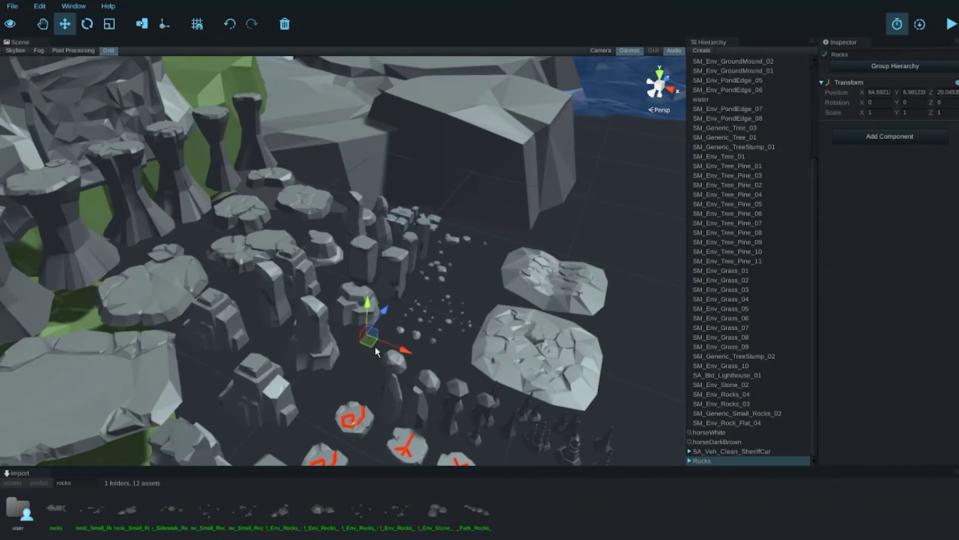
left_click_drag(370, 341, 499, 319)
Move SM_Env_RockPile_Square_05 out of the Rocks group to the hierarchy's top level and deactivate the Rocks group.
left_click(365, 300)
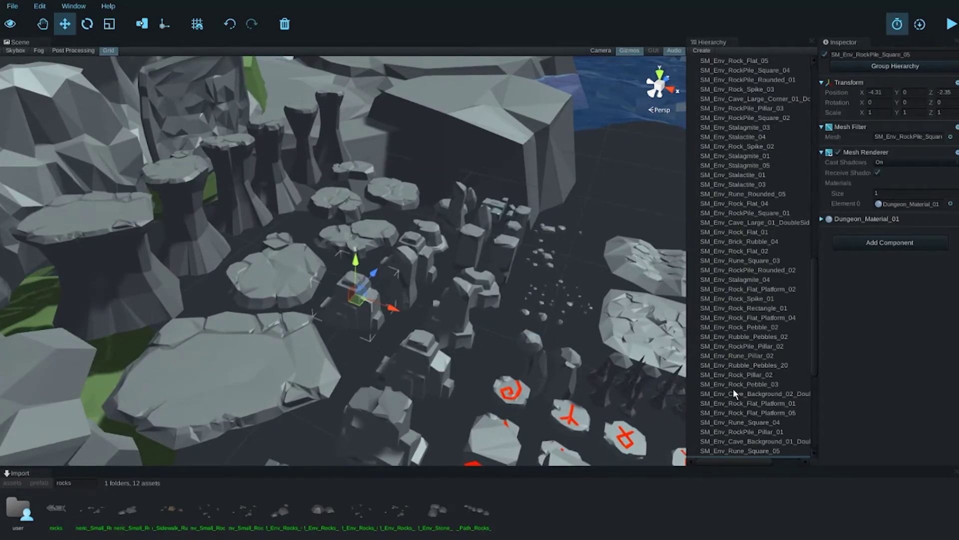
scroll(733, 388, "down", 3)
left_click_drag(744, 397, 745, 64)
scroll(757, 169, "up", 3)
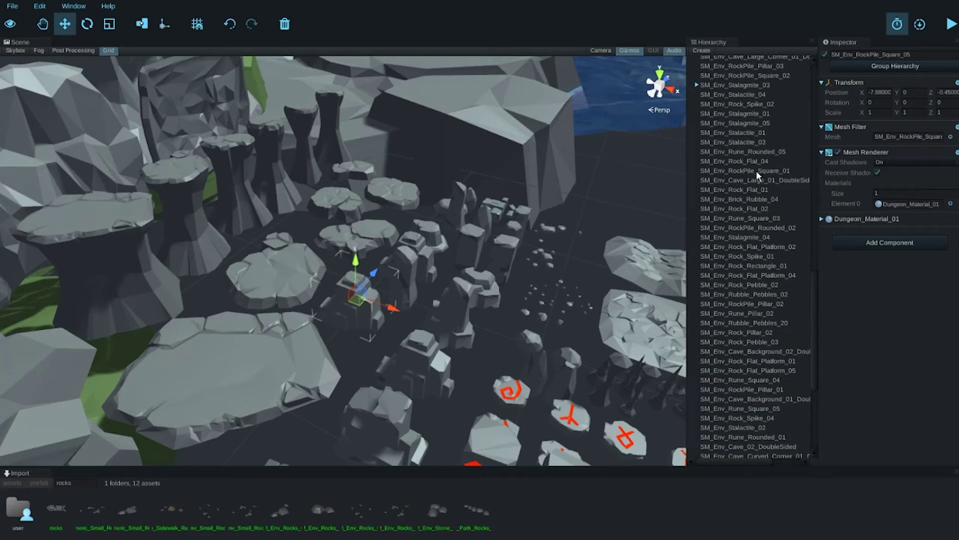
left_click(697, 117)
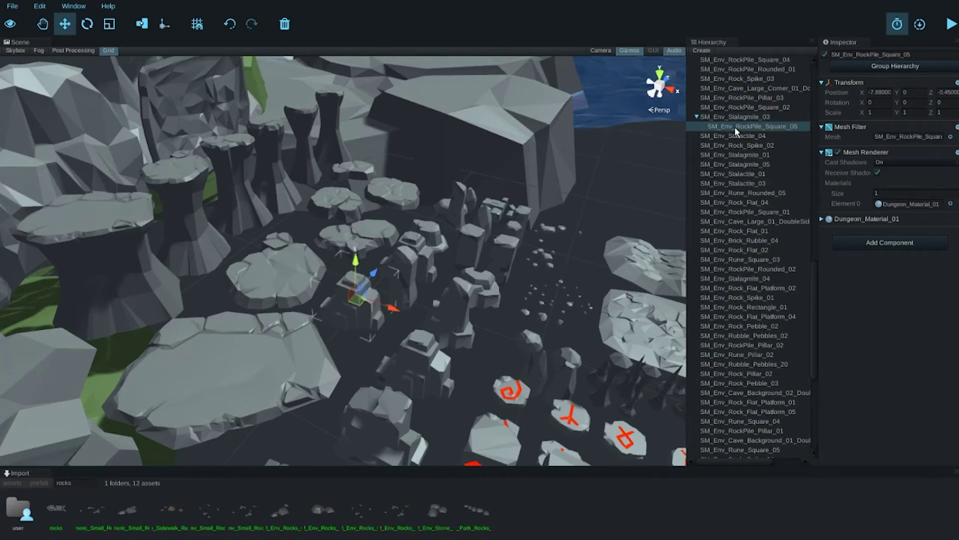
scroll(778, 235, "up", 12)
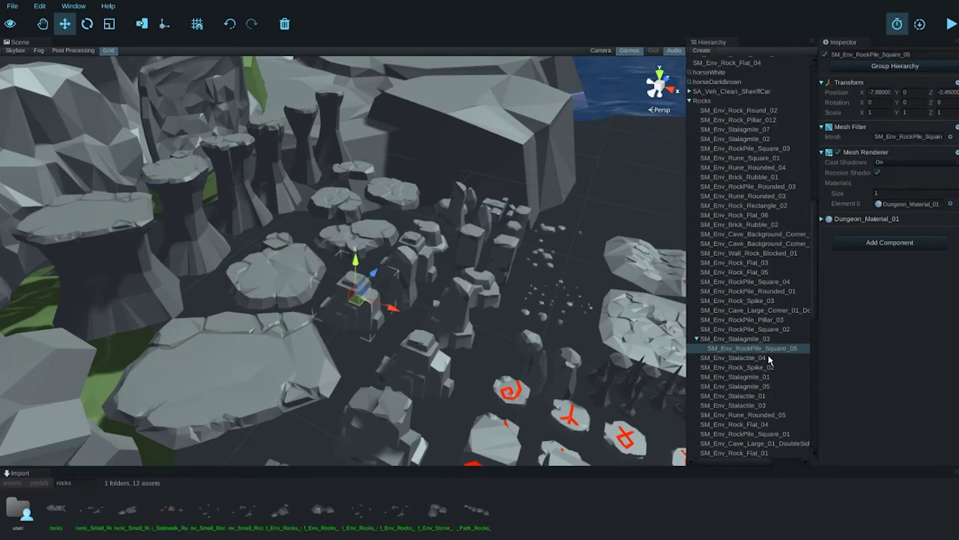
left_click_drag(743, 110, 741, 95)
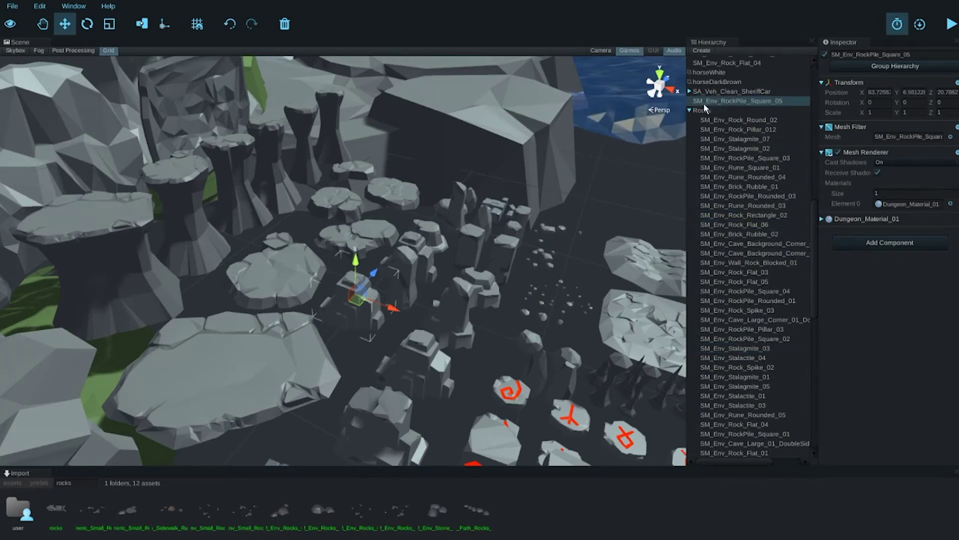
left_click(702, 109)
left_click(824, 54)
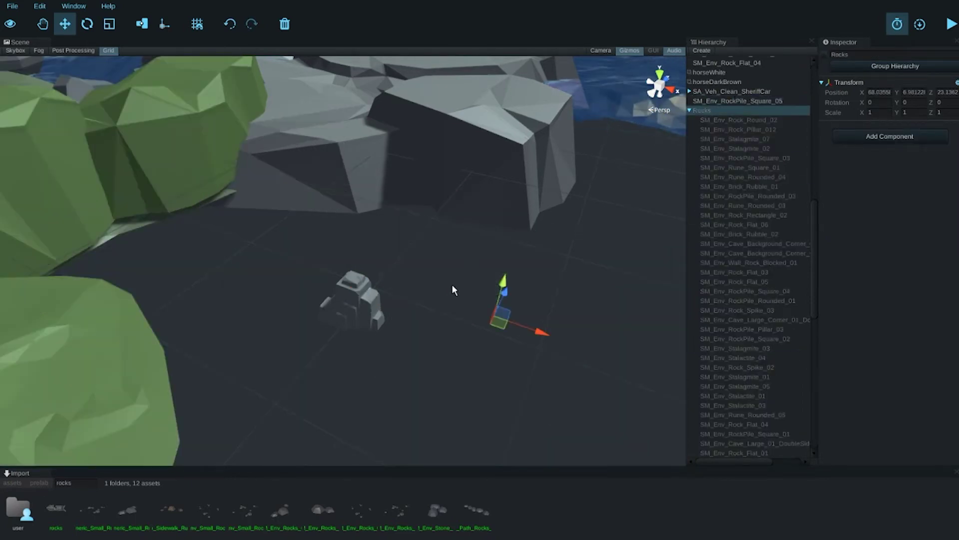
Move the square rock pile onto the grass near the red question crate, at about X 5.6, Z 12.7, and frame it.
left_click(355, 299)
middle_click_drag(331, 339, 401, 342)
scroll(407, 336, "down", 5)
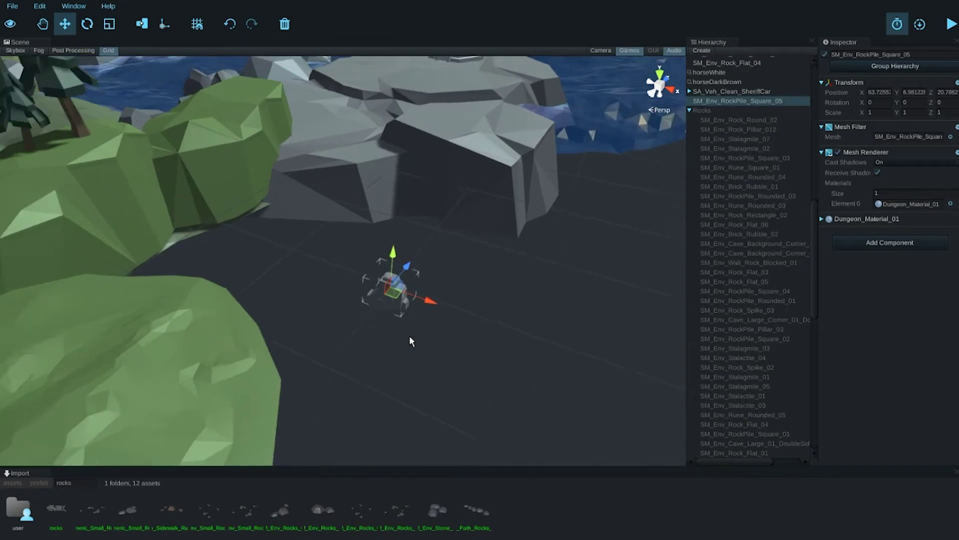
left_click_drag(389, 292, 37, 206)
middle_click_drag(37, 206, 424, 295)
left_click_drag(450, 292, 148, 216)
key("f")
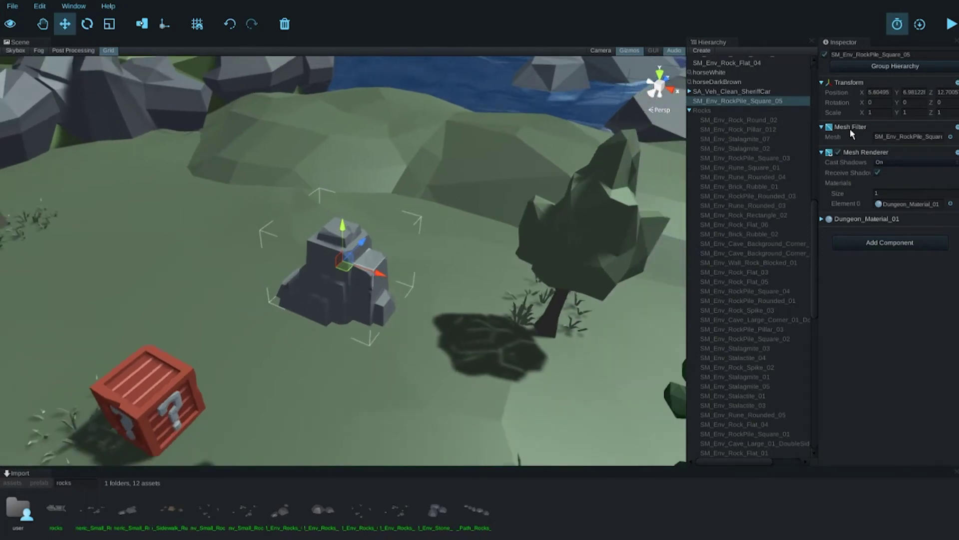
Scale the square rock pile up uniformly to about 3.86.
key("e")
key("r")
left_click_drag(343, 260, 358, 182)
key("w")
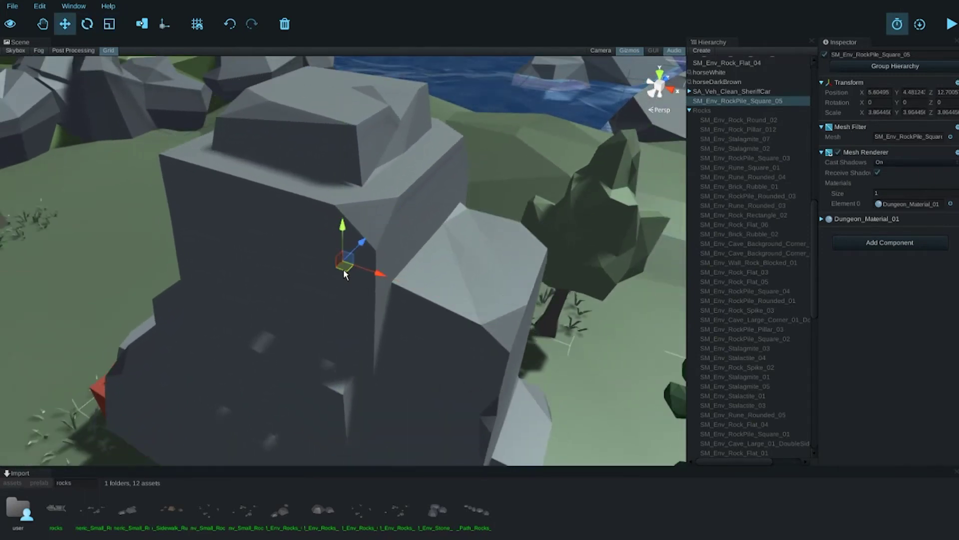
Move the square rock pile onto the grass behind the red question crate, at about X -5.3, Y 0.5, Z 16.2.
left_click(342, 247)
left_click(342, 253)
left_click_drag(346, 268, 149, 214)
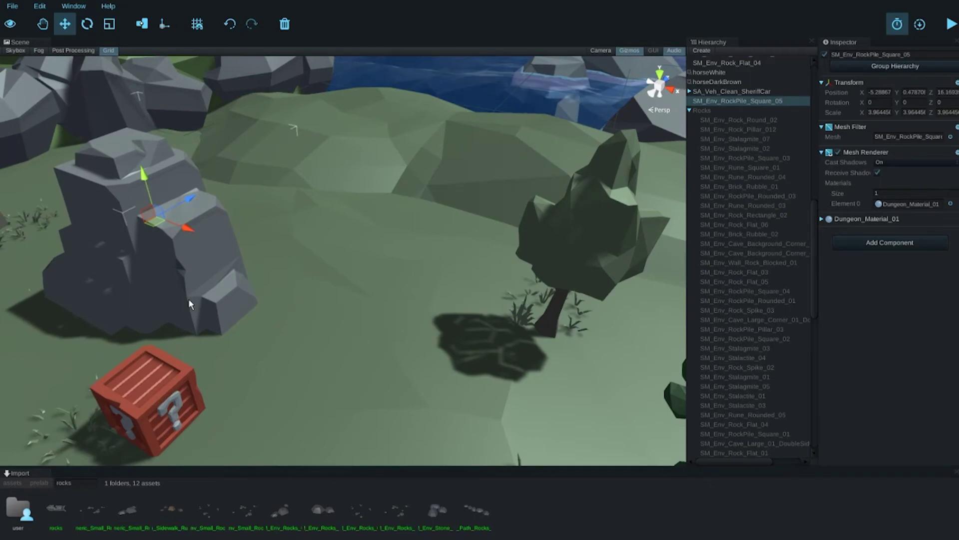
right_click_drag(188, 299, 251, 294)
middle_click_drag(252, 294, 406, 233)
Rotate the square rock pile behind the red question crate.
key("e")
scroll(344, 269, "down", 5)
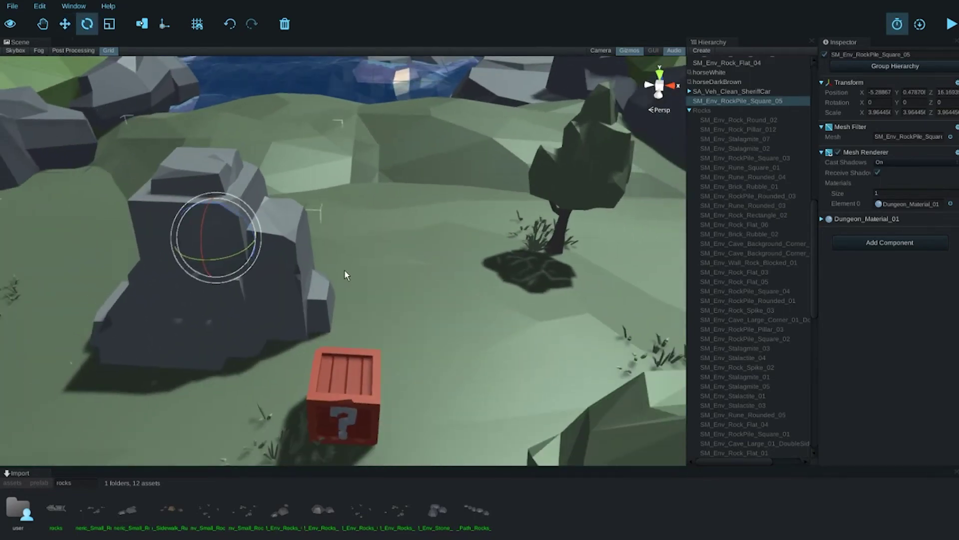
left_click_drag(343, 270, 286, 306, "alt")
scroll(393, 287, "up", 3)
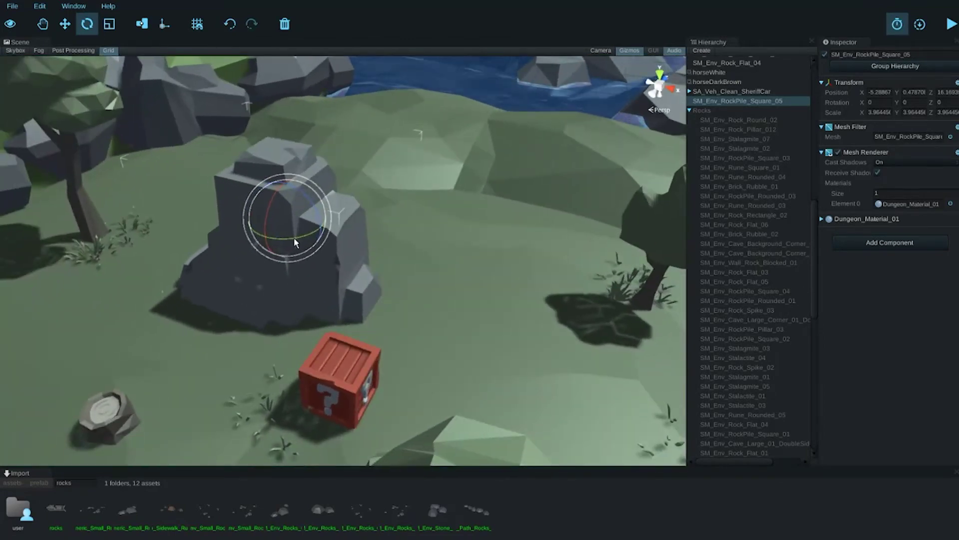
left_click_drag(270, 208, 488, 54)
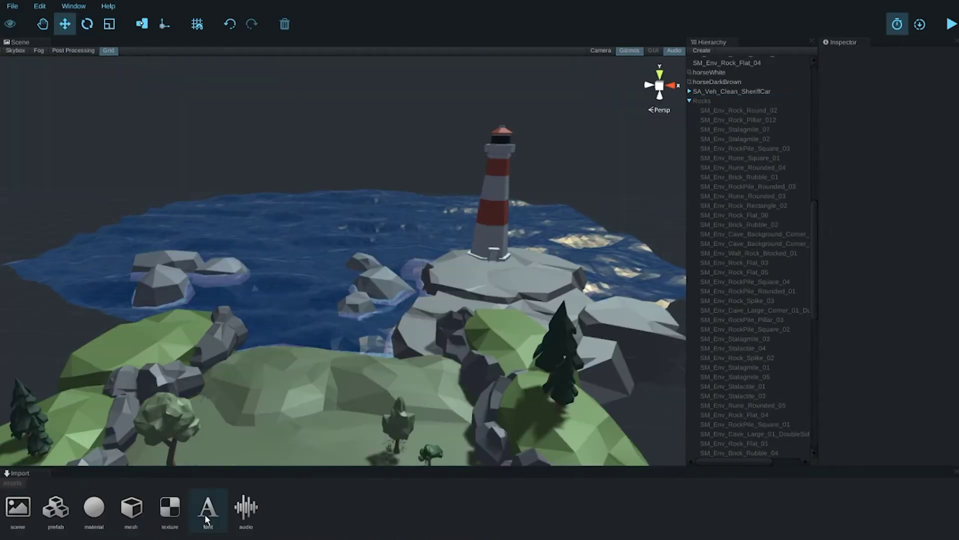
Add a text object in the roboto font from the font library over the water and set its text to "asdas".
double_click(204, 515)
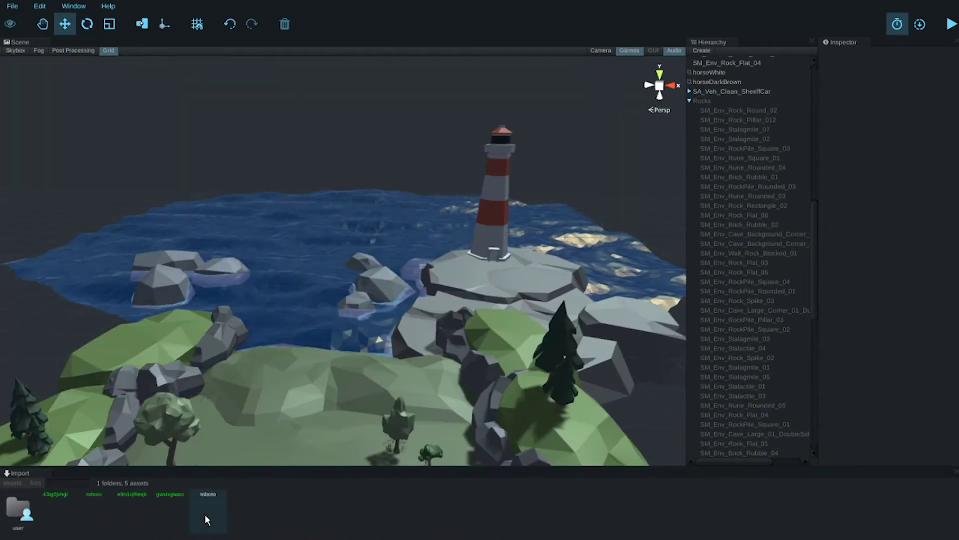
left_click_drag(199, 514, 342, 257)
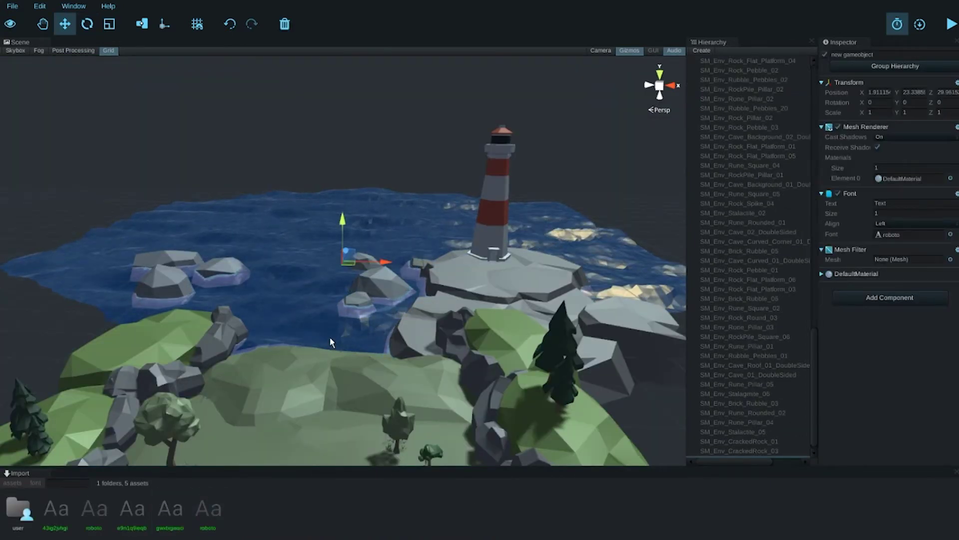
key("f")
left_click_drag(330, 336, 420, 332, "alt")
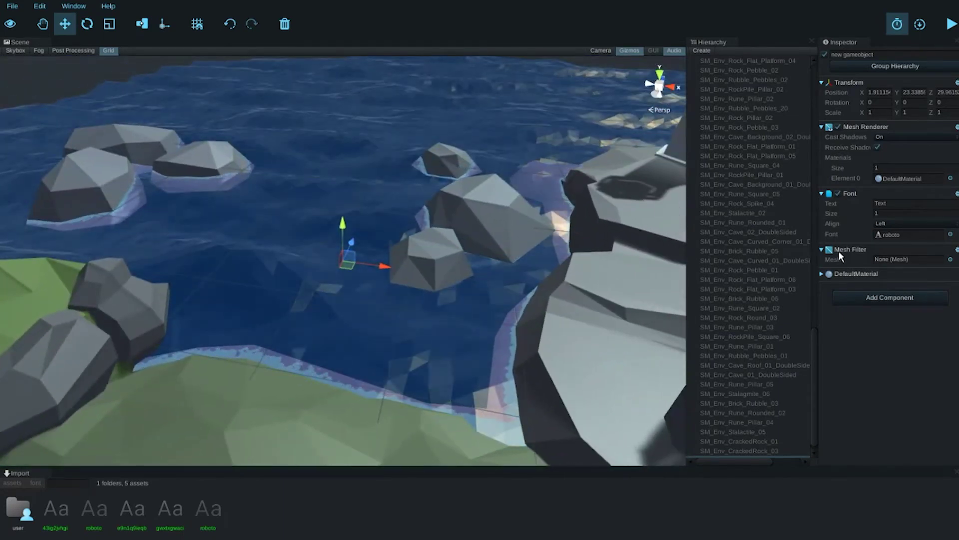
left_click(910, 203)
type("asdas")
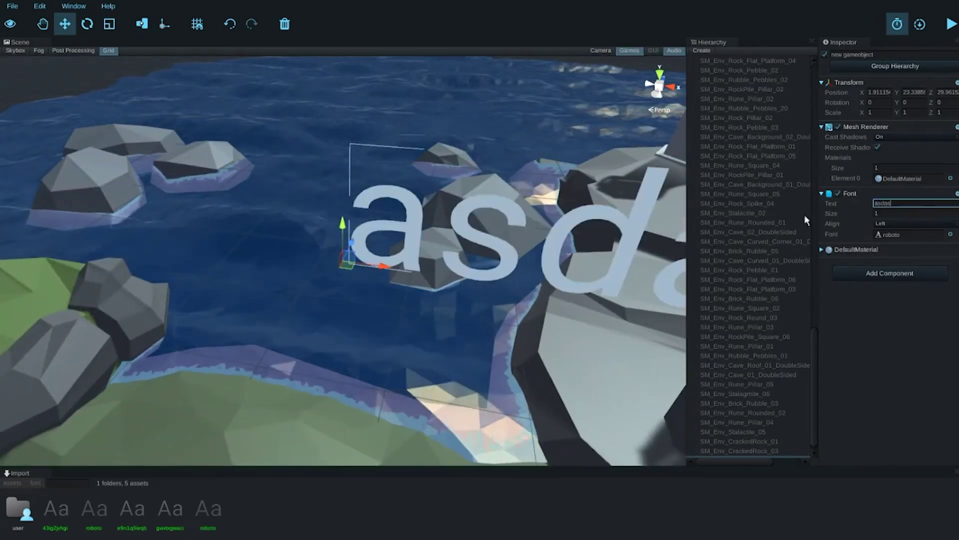
scroll(460, 364, "down", 10)
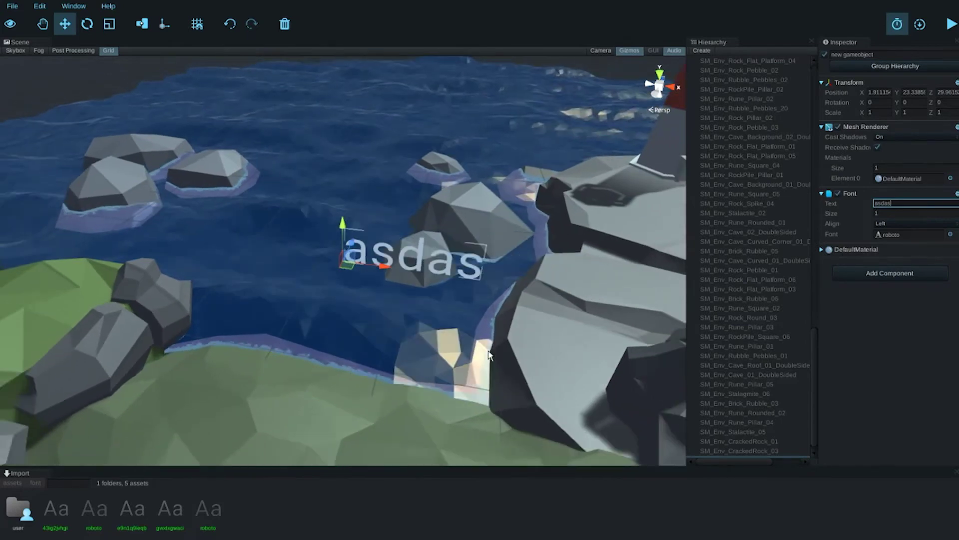
Reselect the floating text object and change its text to "hi there".
left_click(410, 332)
left_click(402, 257)
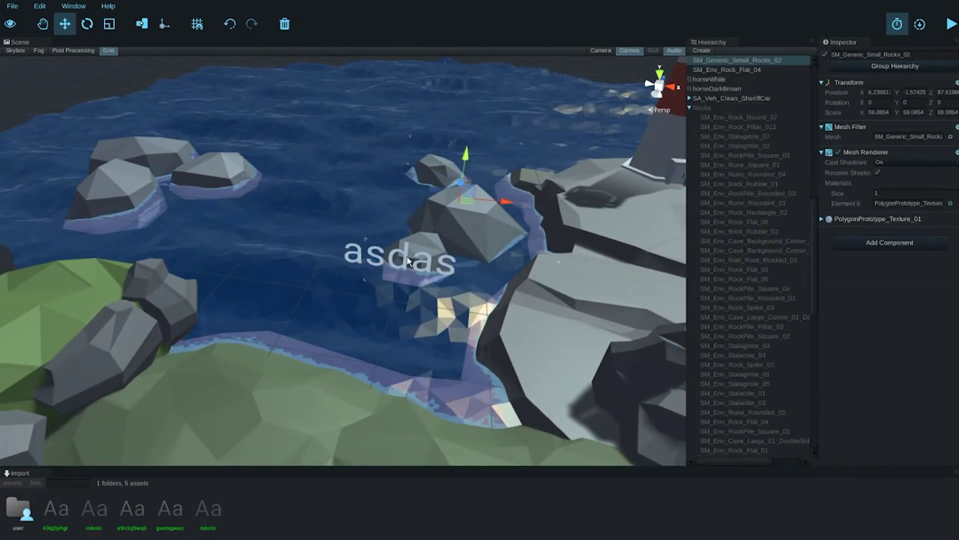
left_click(408, 260)
left_click(897, 202)
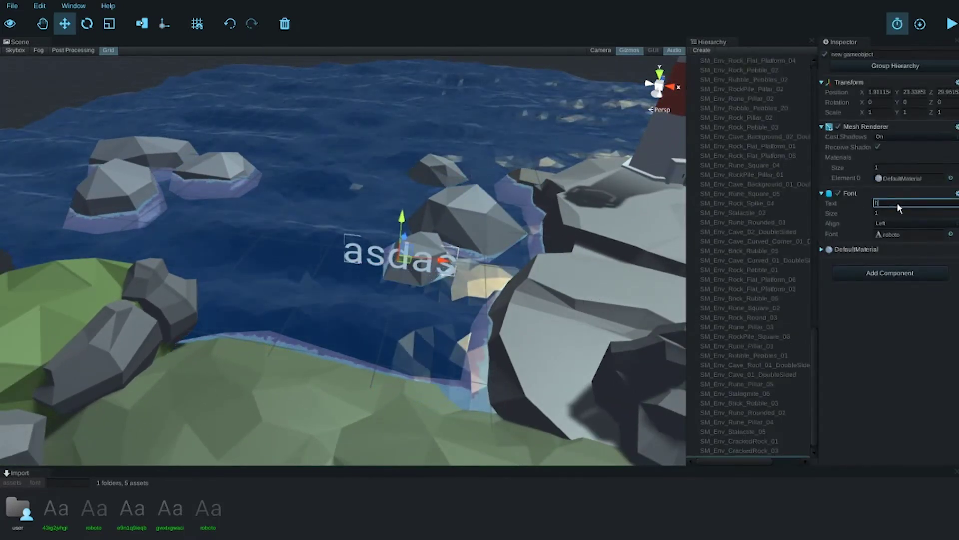
type("hi there")
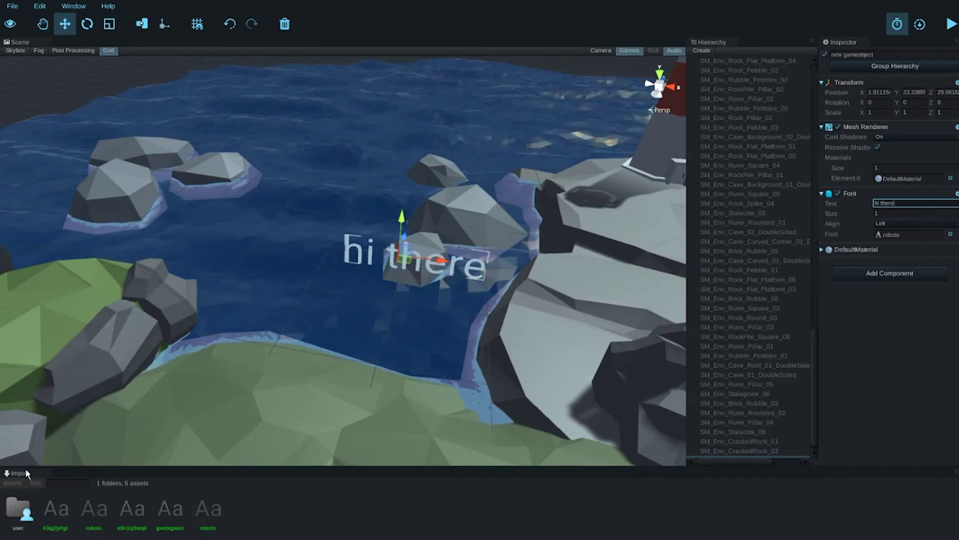
Go back to the asset categories and add the arch-shaped formation7 mesh from the mesh library to the scene.
left_click(17, 481)
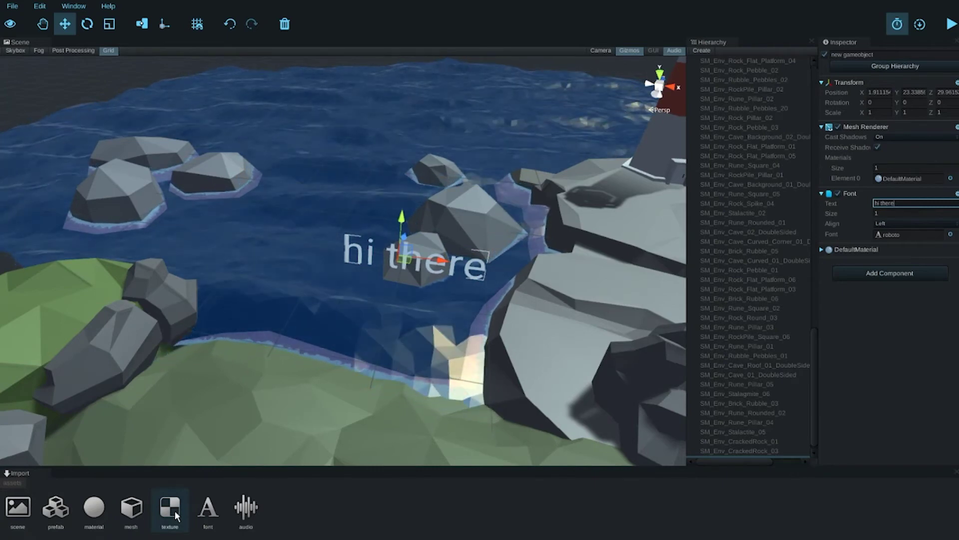
middle_click_drag(373, 329, 215, 358)
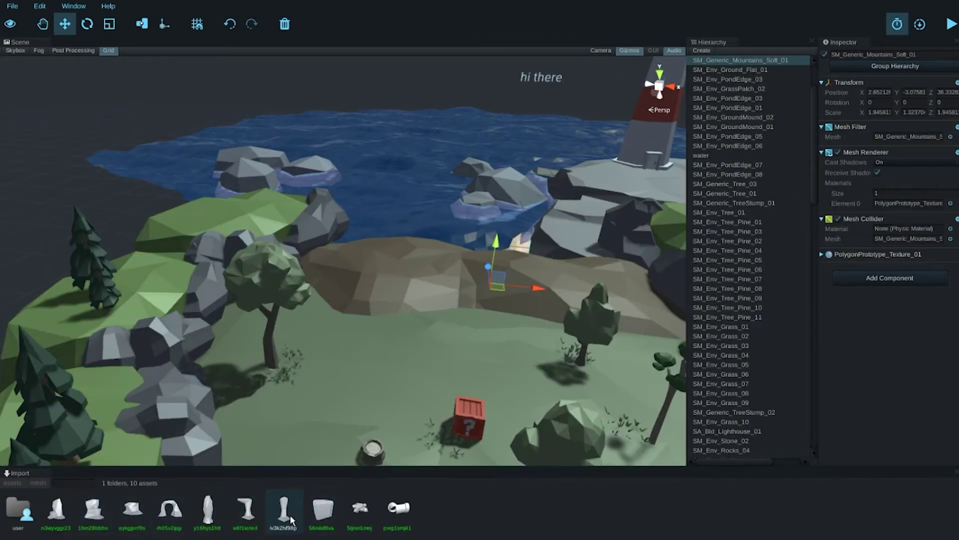
left_click(167, 512)
left_click_drag(411, 362, 389, 372, "alt")
Rotate the arch upright to about 279.5 degrees around X and scale it uniformly to about 2.59.
key("e")
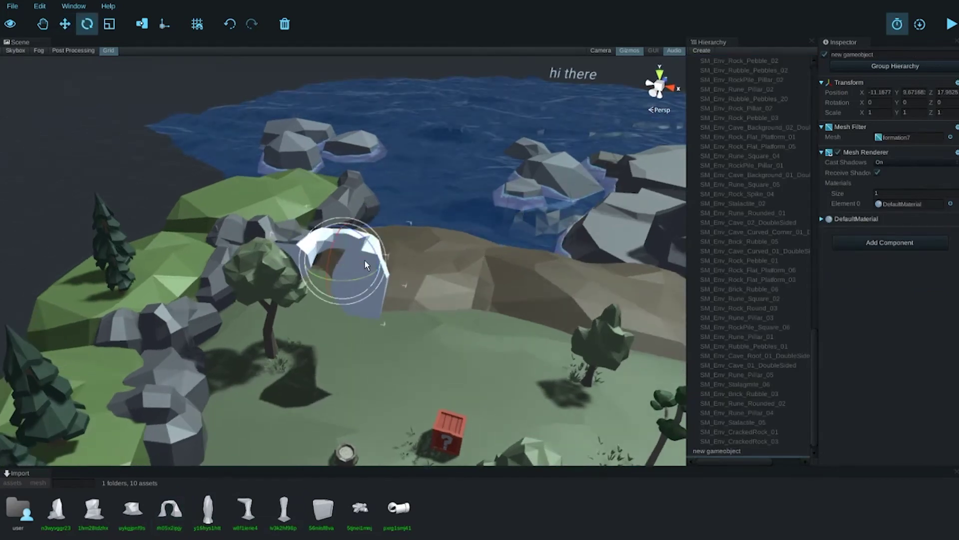
left_click_drag(331, 247, 336, 315)
key("r")
key("e")
key("r")
left_click_drag(347, 266, 346, 217)
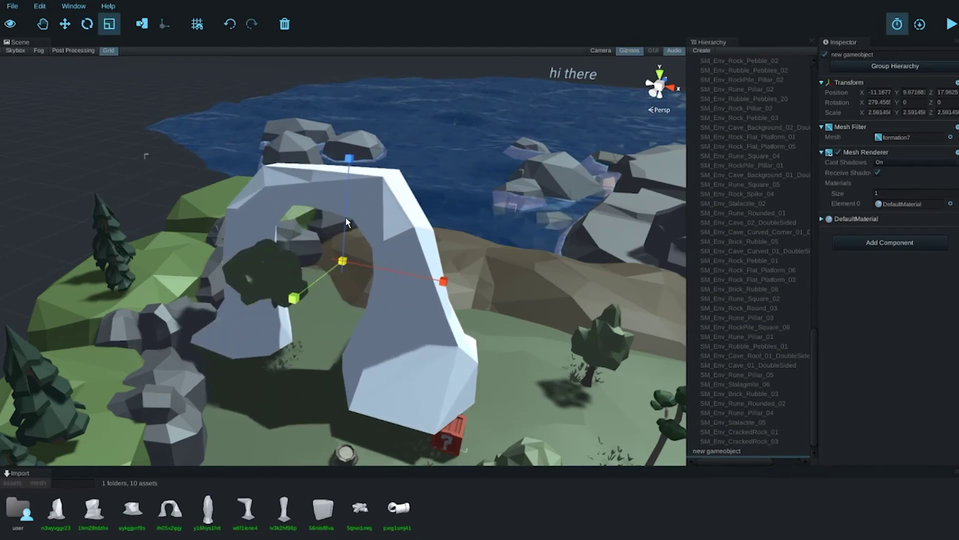
Move the arch onto the grass beside the brown mound near the shore.
key("w")
left_click_drag(349, 256, 399, 287)
left_click_drag(530, 315, 441, 281, "alt")
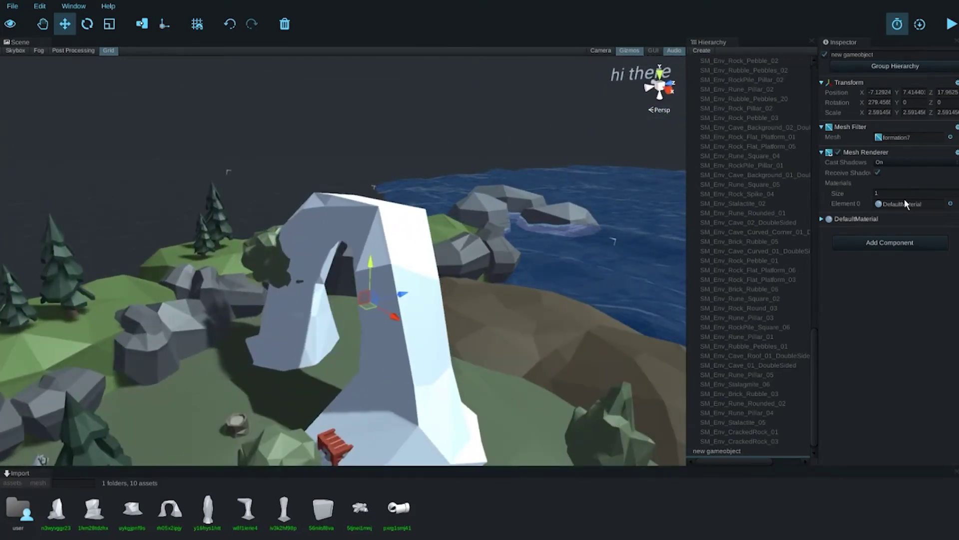
left_click_drag(367, 307, 429, 272)
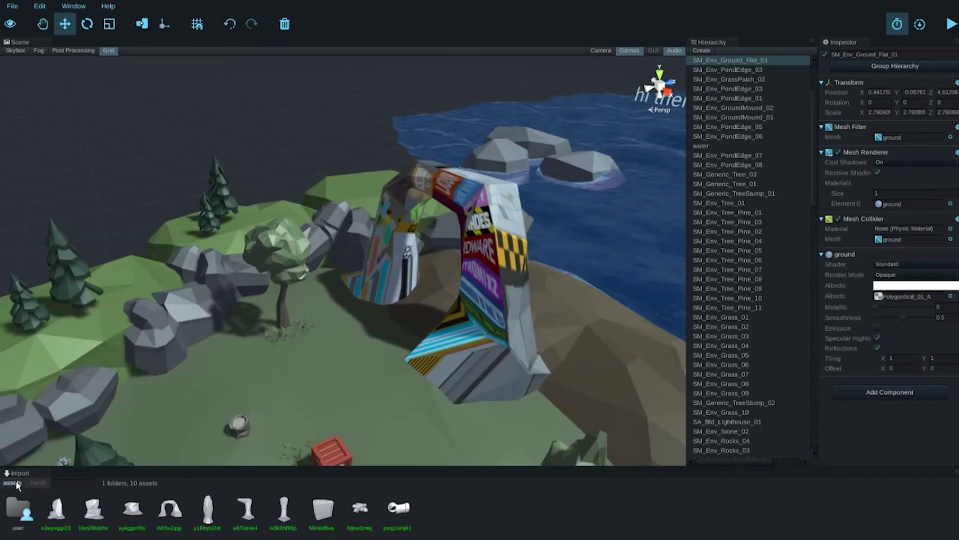
Return to the asset categories and open the skybox folder within the material library.
left_click(15, 482)
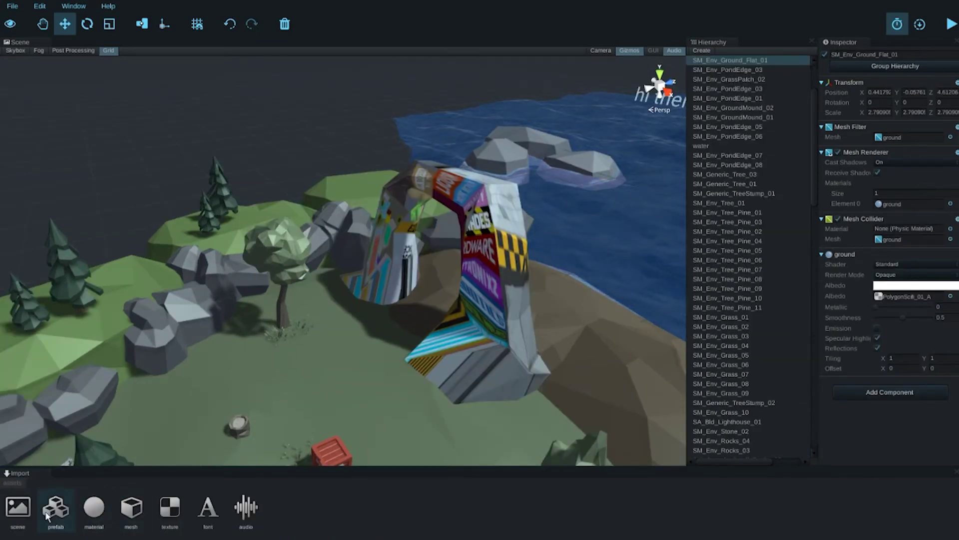
double_click(93, 509)
double_click(142, 512)
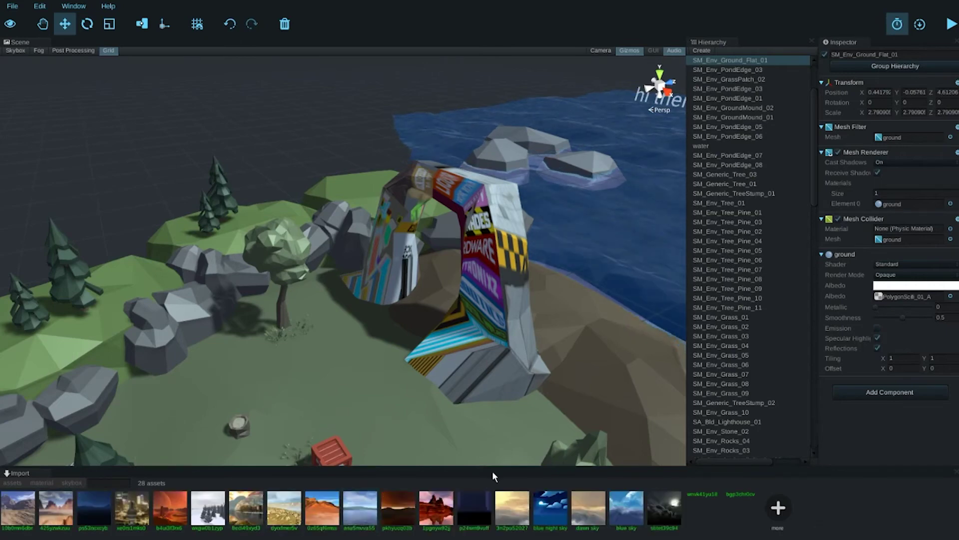
Apply the blue night sky skybox to the scene and delete the textured arch.
middle_click_drag(416, 358, 430, 327)
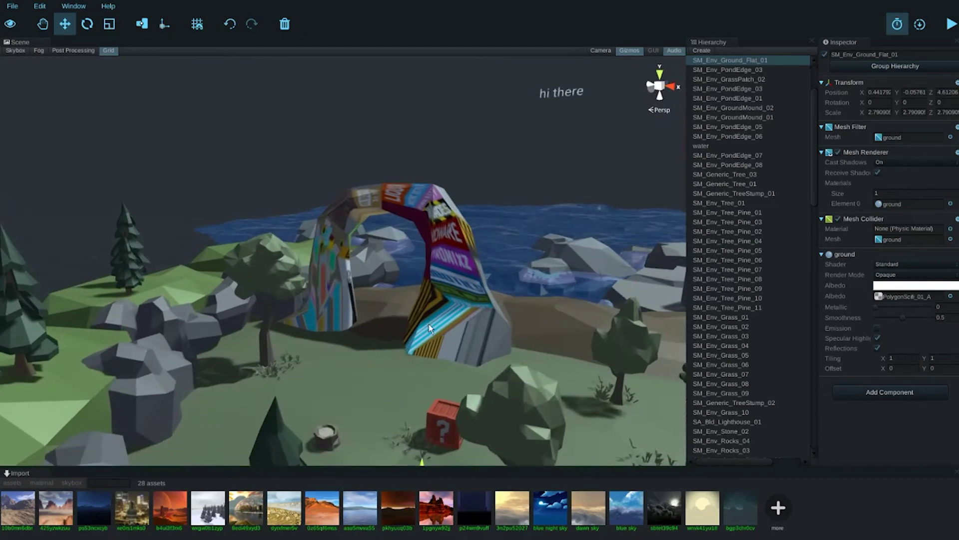
left_click(551, 503)
middle_click_drag(400, 300, 535, 314)
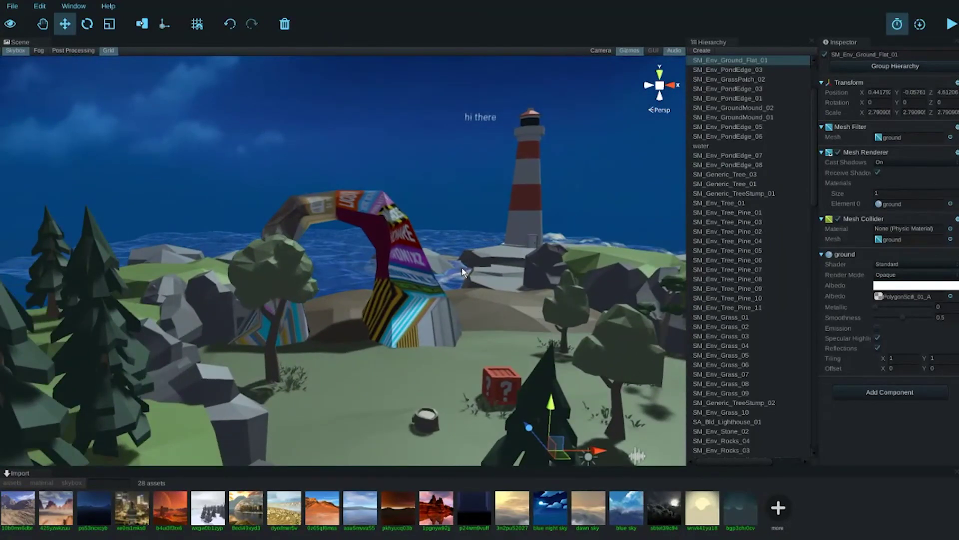
left_click(413, 284)
key("Delete")
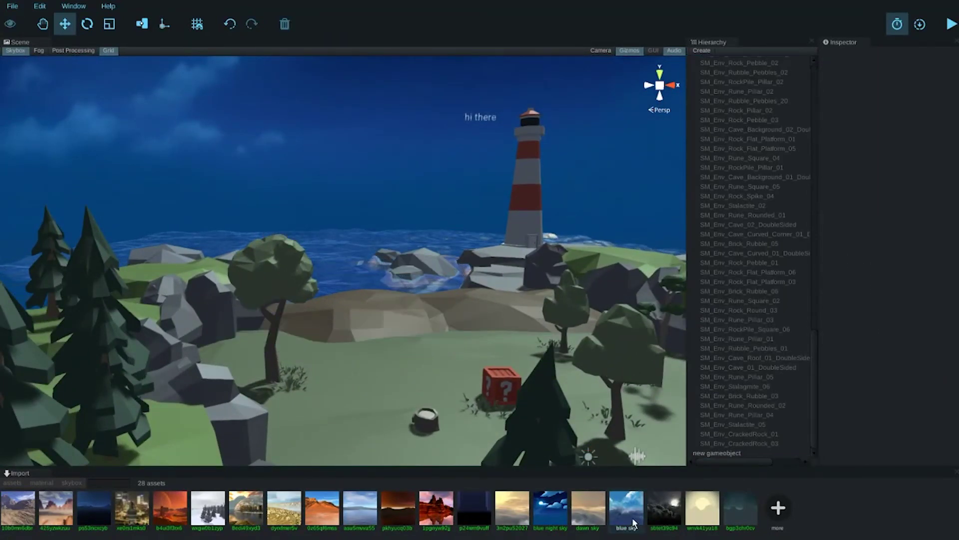
Try out the large pale sun skybox, then load more skyboxes and try dusk sky and blue sky.
left_click(709, 510)
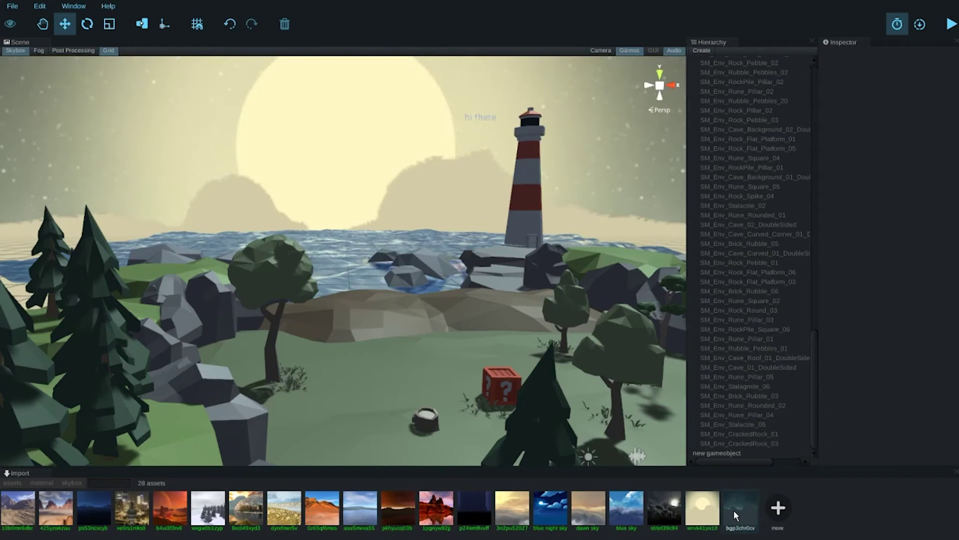
left_click(778, 509)
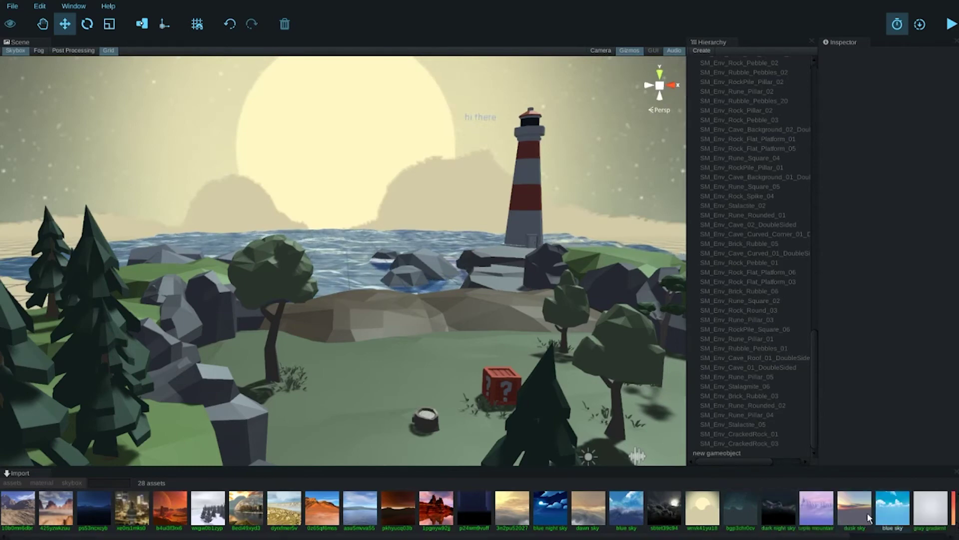
left_click(858, 517)
left_click_drag(451, 335, 372, 341, "alt")
left_click(893, 507)
mouse_move(460, 317)
left_mouse_down("alt")
mouse_move(449, 339)
mouse_move(463, 333)
left_mouse_up("alt")
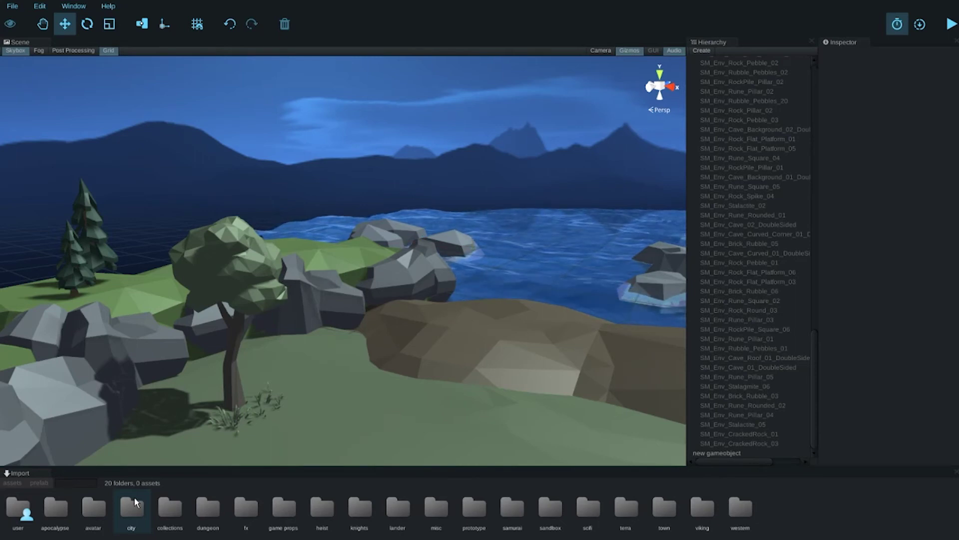
Add a weapon rack from the dungeon props prefabs and set it on the grass at about X -10.3, Y 1.1, Z 18.0.
double_click(217, 512)
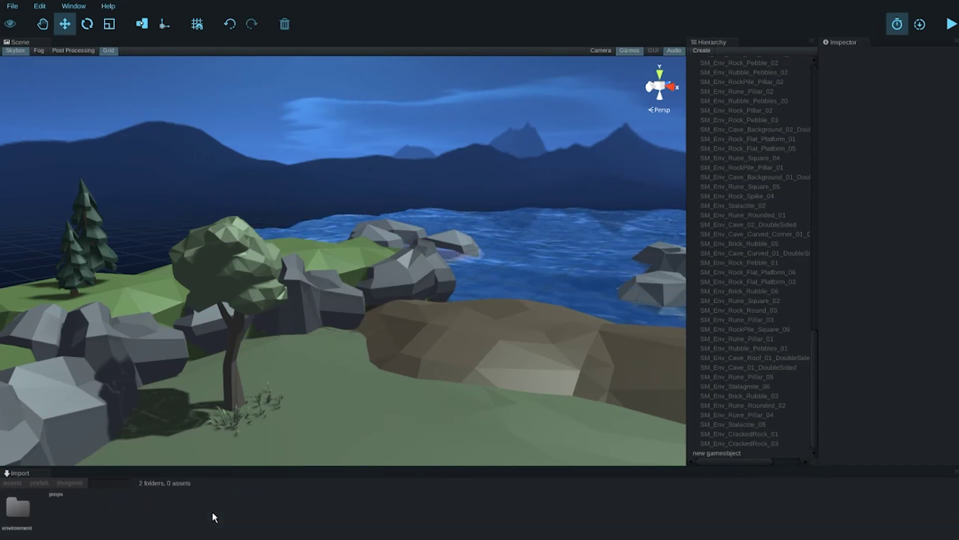
double_click(50, 509)
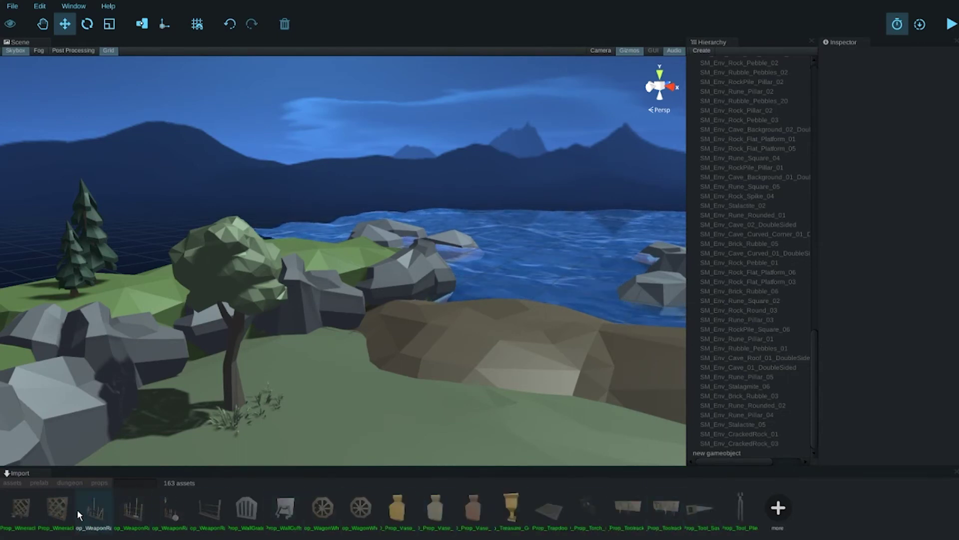
left_click_drag(94, 517, 358, 282)
left_click_drag(353, 224, 367, 367)
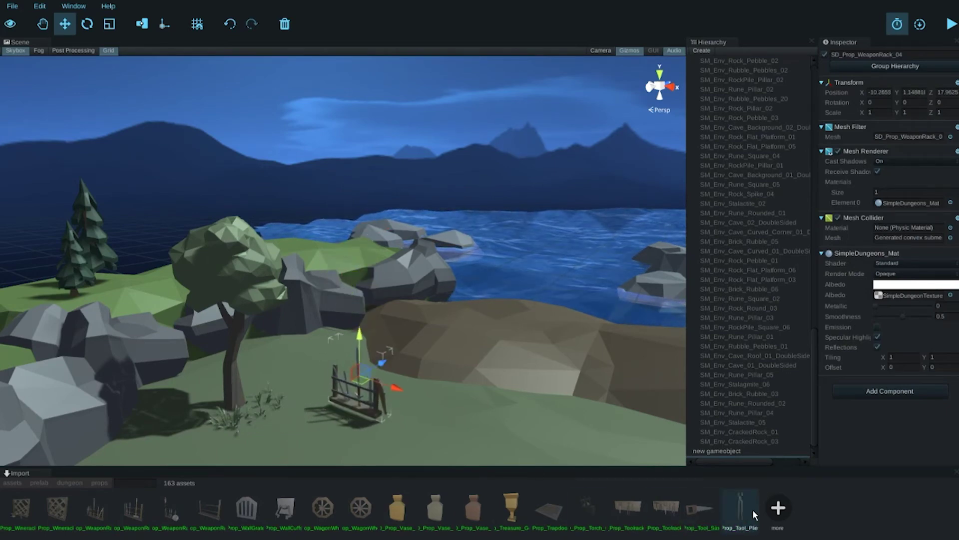
Add the SD_Prop_Skeleton_03 dungeon prop and lower it to the ground by the weapon rack, at about X -11.1, Y 1.0.
scroll(778, 515, "down", 5)
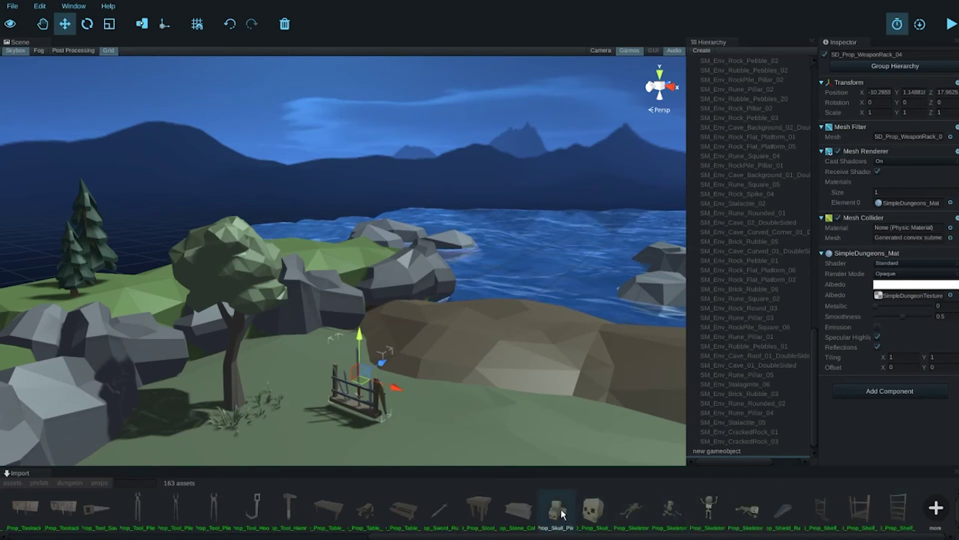
left_click(668, 506)
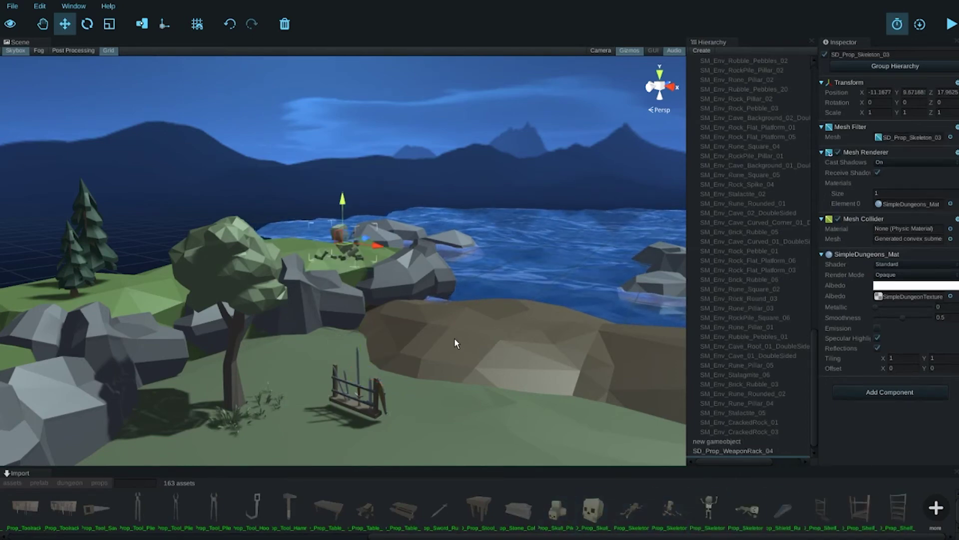
left_click_drag(351, 238, 357, 382)
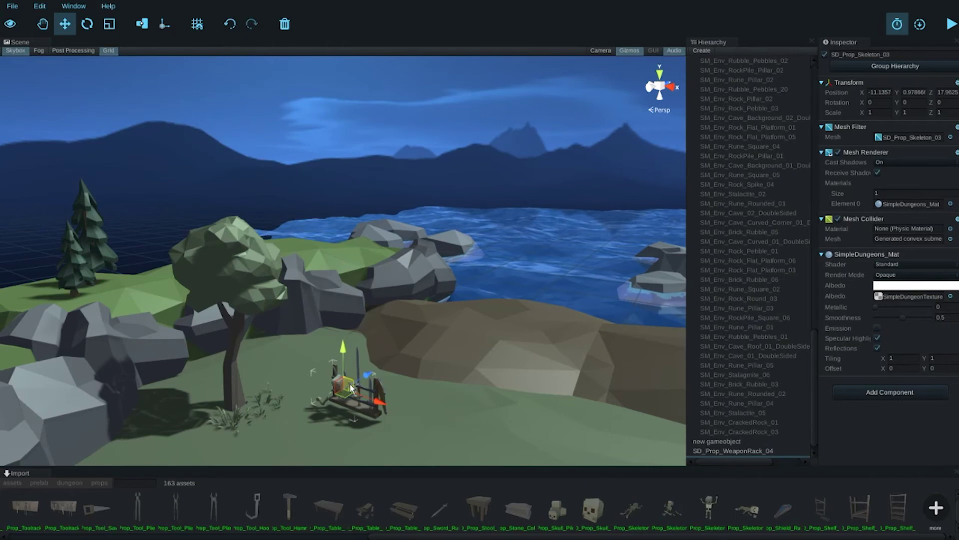
Move the skeleton in front of the weapon rack to about X -7.7, Z 16.8 and turn it to about 170.7 degrees around Y.
key("f")
left_click_drag(343, 262, 784, 344)
key("e")
middle_click_drag(613, 331, 194, 350)
left_click_drag(403, 344, 459, 365, "alt")
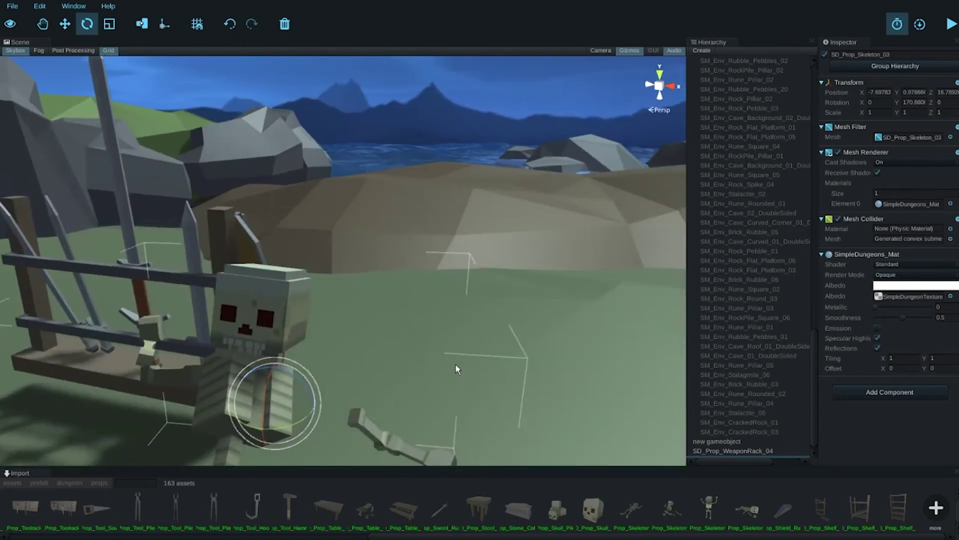
Return to the prefab library's main folders and open the collections folder.
left_click(39, 482)
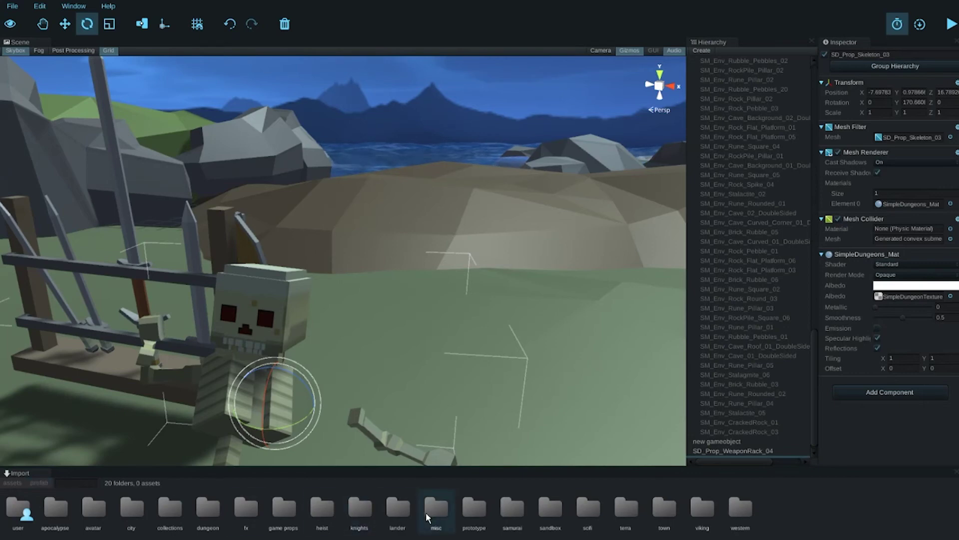
double_click(169, 515)
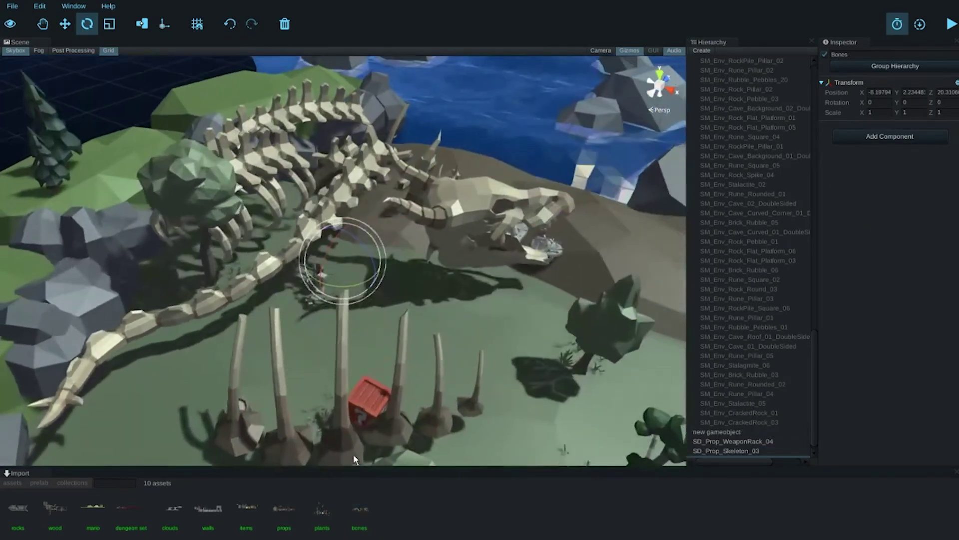
Move the Bones collection aside, then add the plants collection and place it away from the island at about Z 37.2.
key("w")
left_click_drag(343, 273, 310, 458)
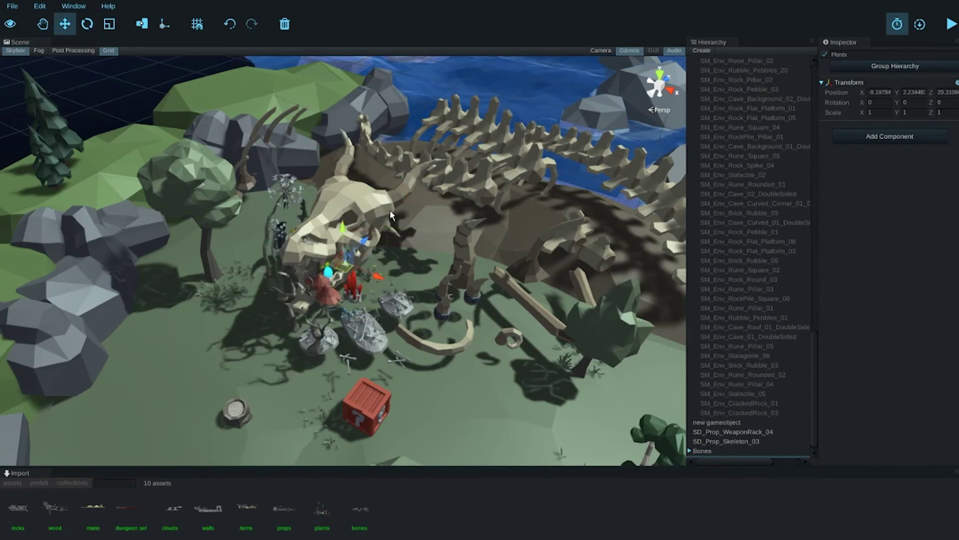
left_click_drag(340, 279, 118, 73)
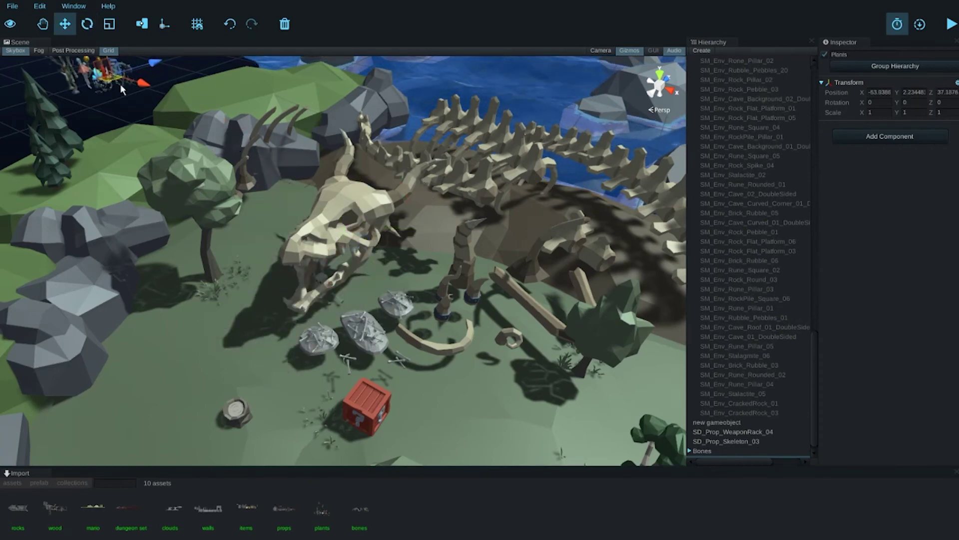
key("f")
left_click_drag(518, 333, 346, 408)
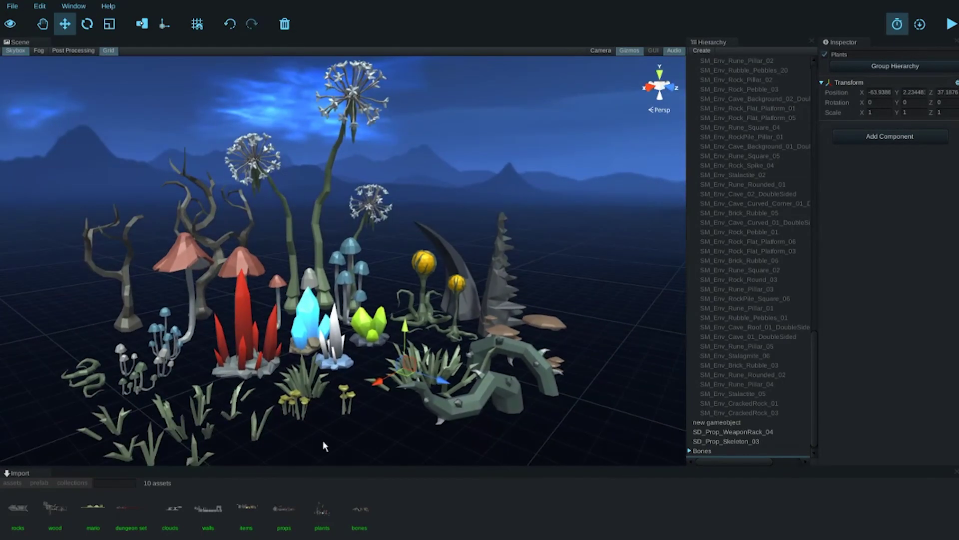
Add the clouds collection to the scene and look it over around the lighthouse.
left_click(218, 519)
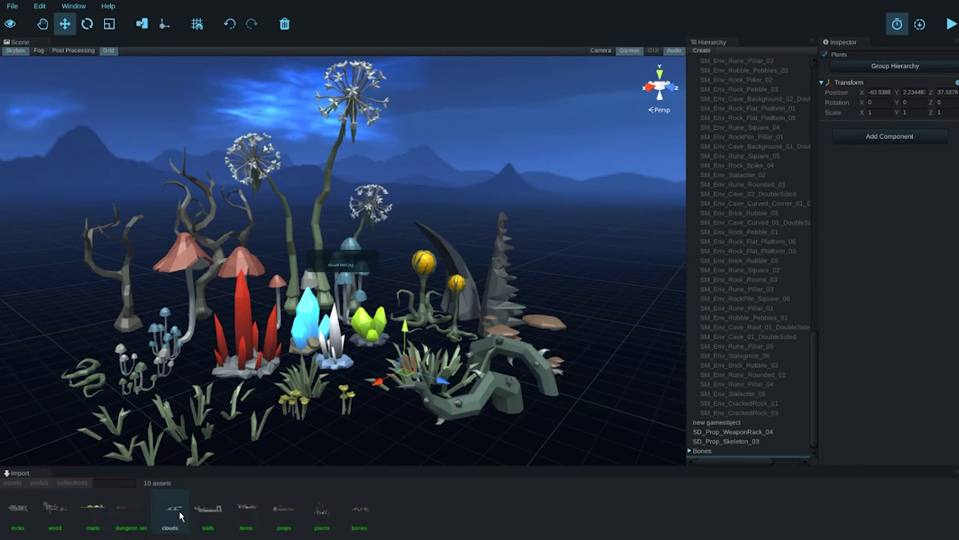
scroll(342, 389, "down", 5)
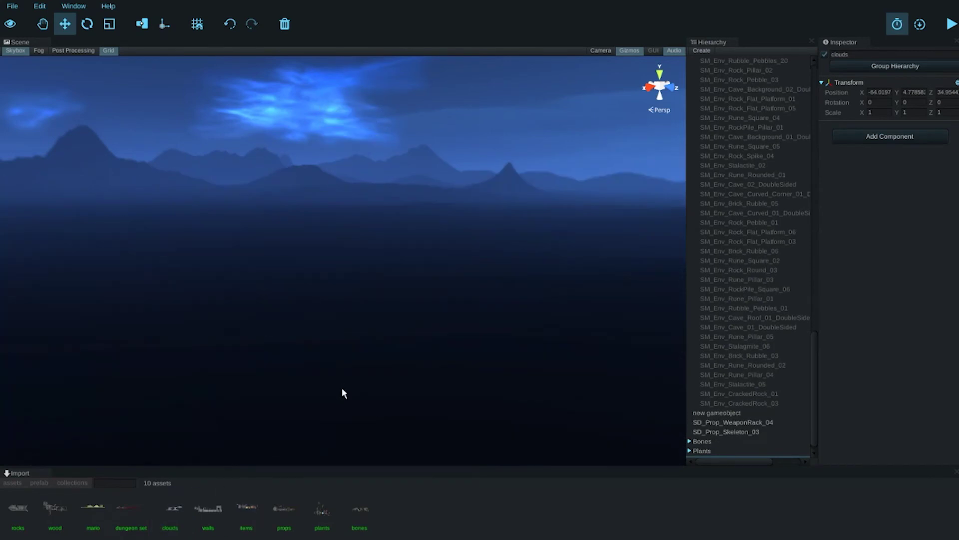
middle_click_drag(273, 374, 263, 434)
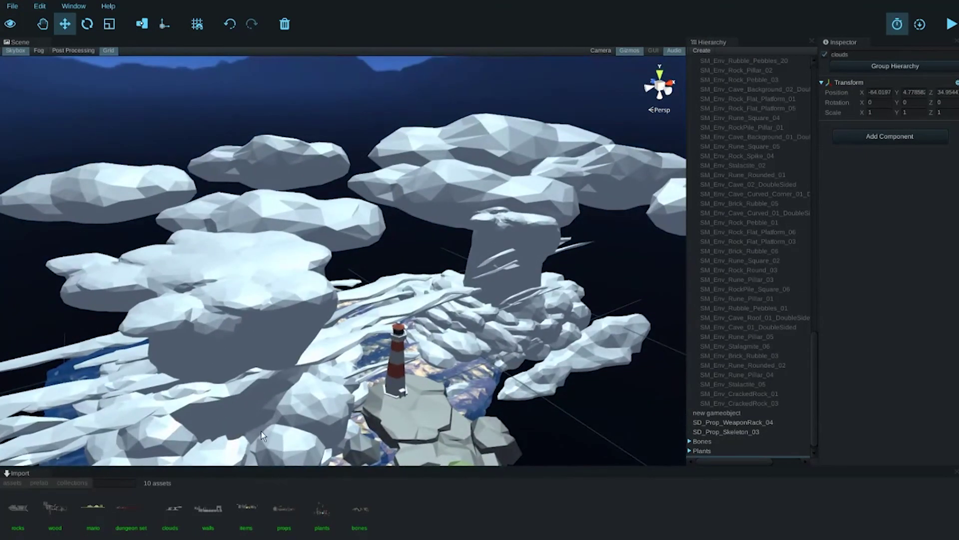
scroll(273, 379, "up", 3)
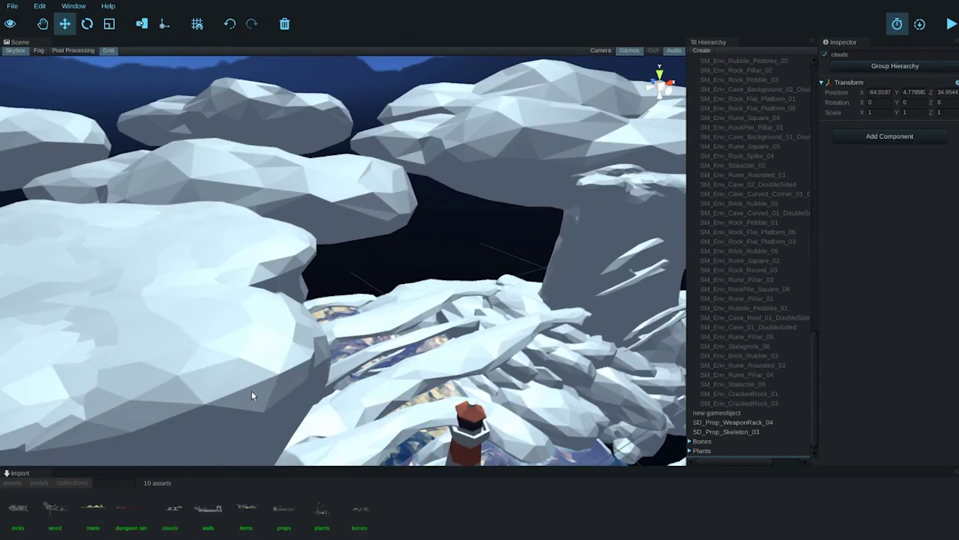
Delete the Bones, Plants and clouds collections from the scene.
left_click(703, 434)
key("Delete")
left_click(705, 442)
key("Delete")
left_click(708, 451)
key("Delete")
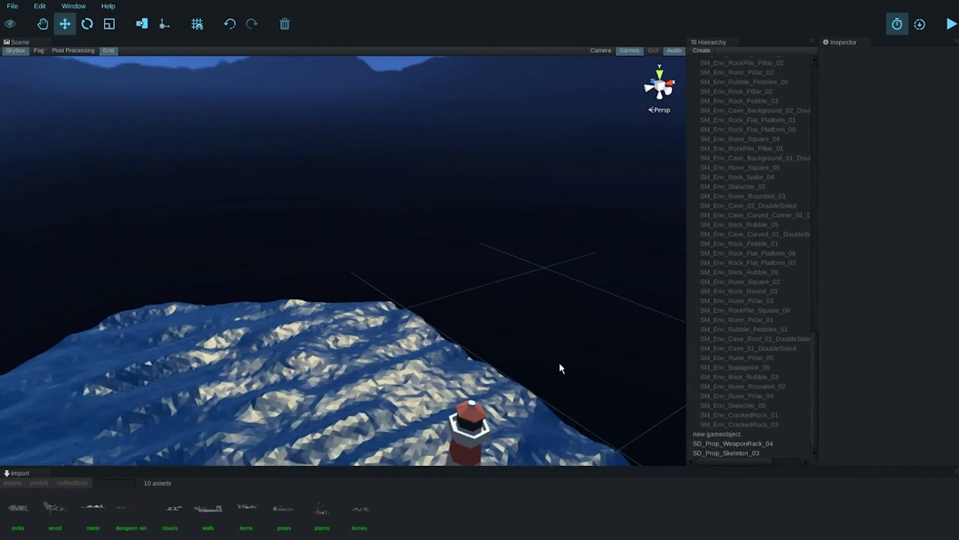
Add the dungeon set collection to the scene and look over its pieces on the island.
middle_click_drag(364, 322, 379, 237)
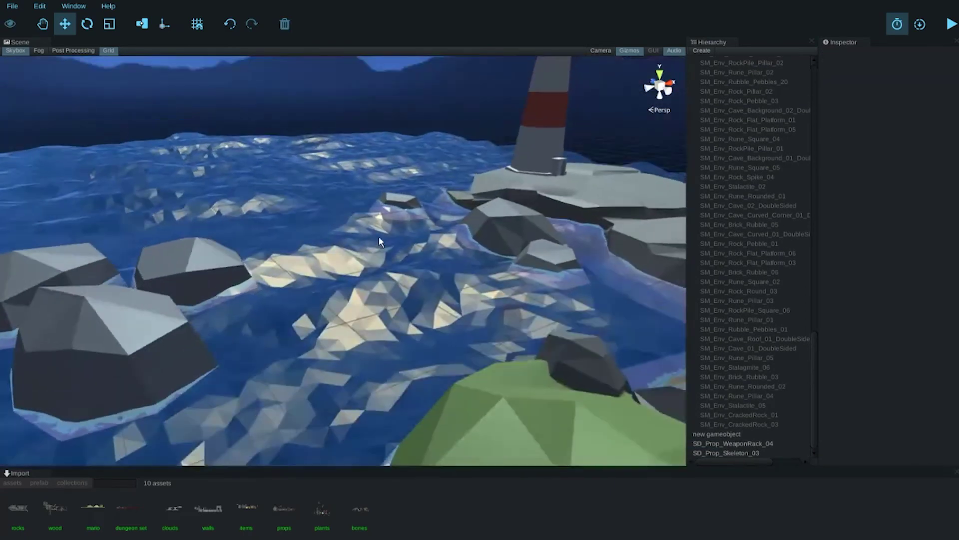
left_click(142, 507)
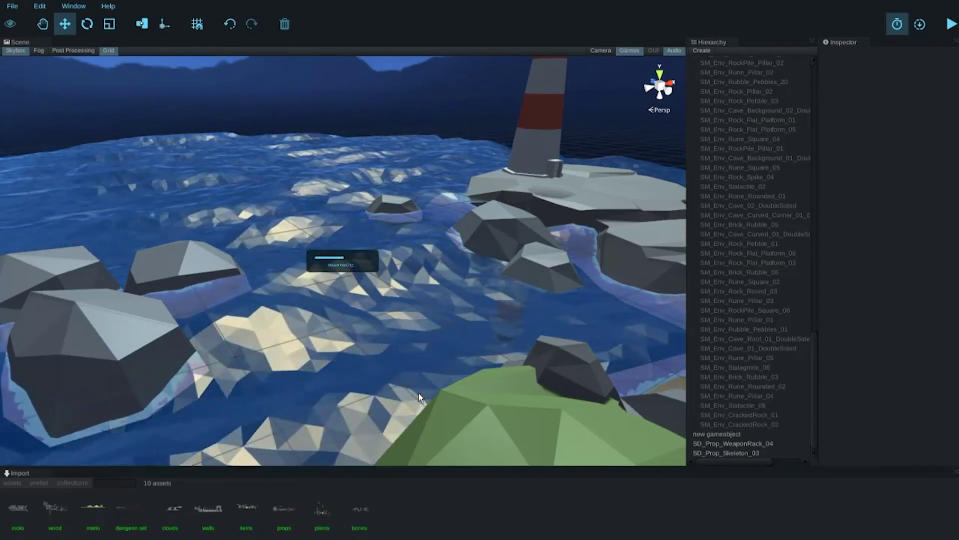
mouse_move(463, 346)
middle_mouse_down()
mouse_move(334, 361)
mouse_move(469, 369)
mouse_move(516, 359)
mouse_move(372, 358)
mouse_move(420, 350)
mouse_move(458, 361)
mouse_move(427, 361)
mouse_move(480, 353)
mouse_move(475, 342)
middle_mouse_up()
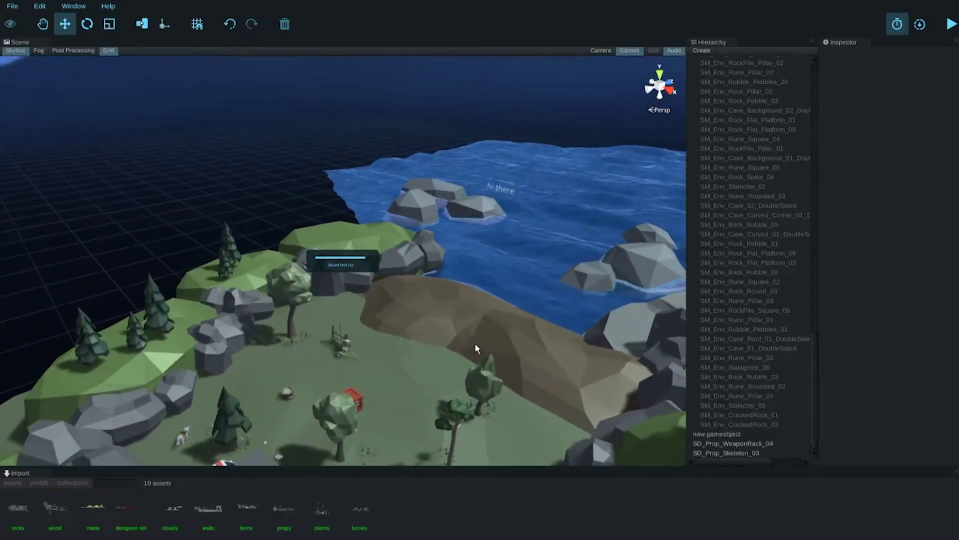
left_click(497, 194)
left_click(122, 510)
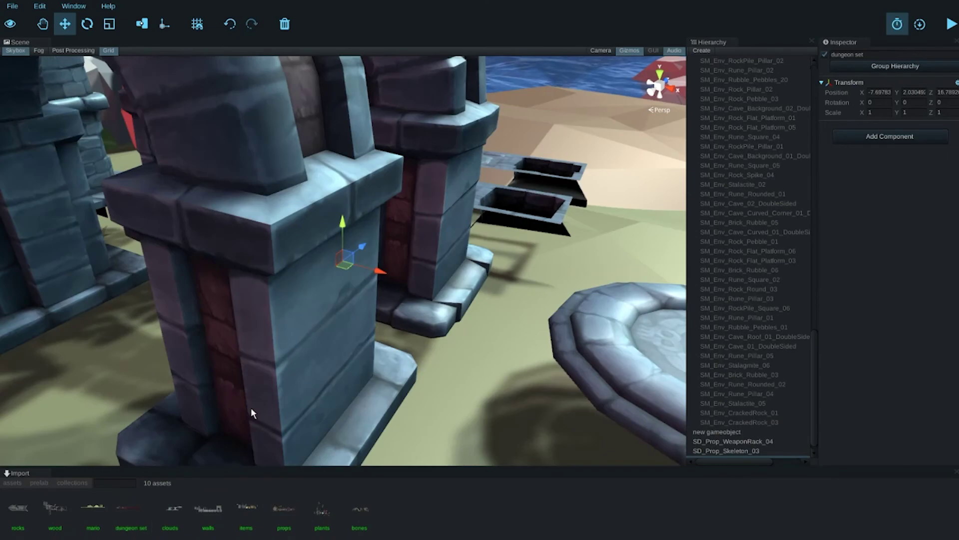
scroll(308, 354, "down", 3)
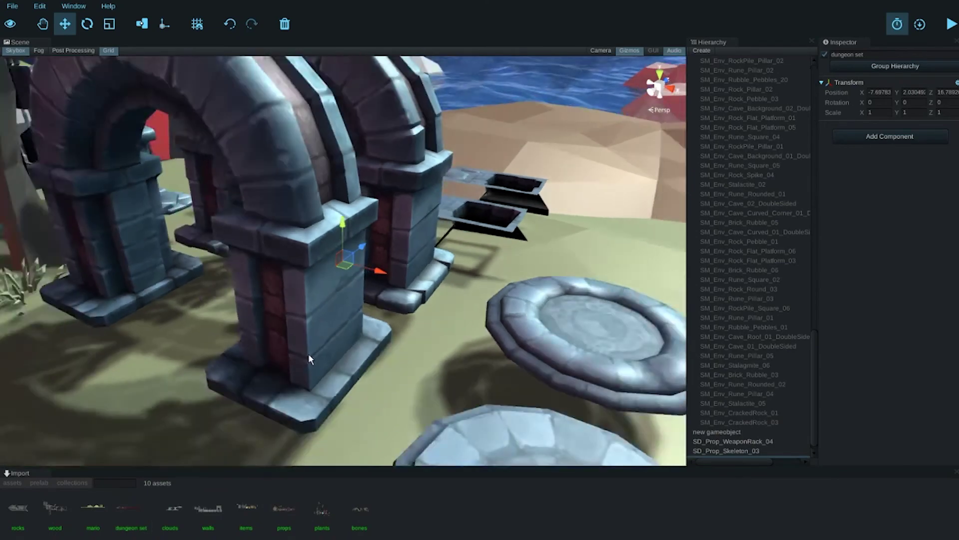
scroll(308, 352, "down", 10)
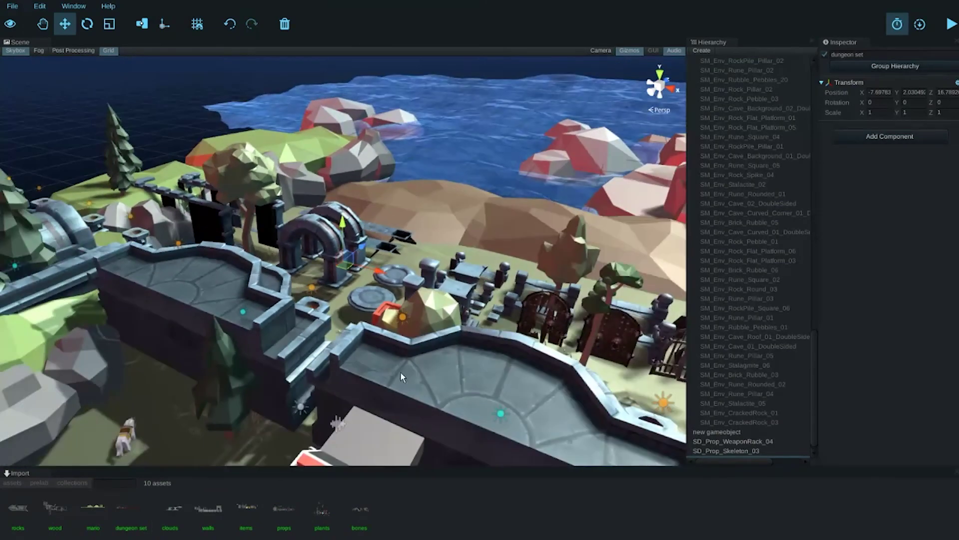
middle_click_drag(402, 377, 234, 368)
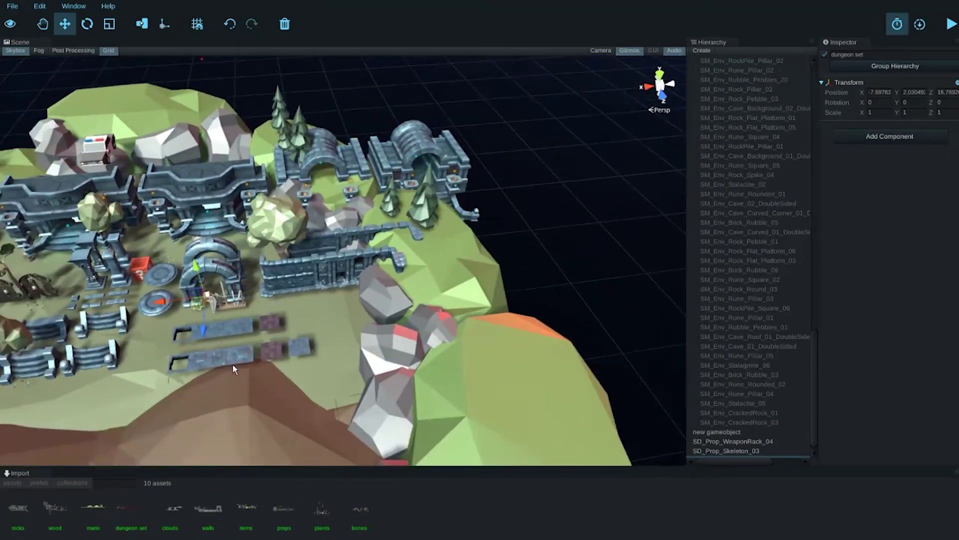
Move the dungeon set off the island onto the empty grid, at about X -89.0, Z -11.4.
left_click_drag(196, 304, 516, 178)
middle_click_drag(551, 257, 318, 365)
left_click_drag(262, 369, 553, 363)
left_click_drag(426, 409, 463, 409, "alt")
middle_click_drag(463, 410, 341, 358)
scroll(369, 369, "up", 4)
scroll(370, 371, "up", 2)
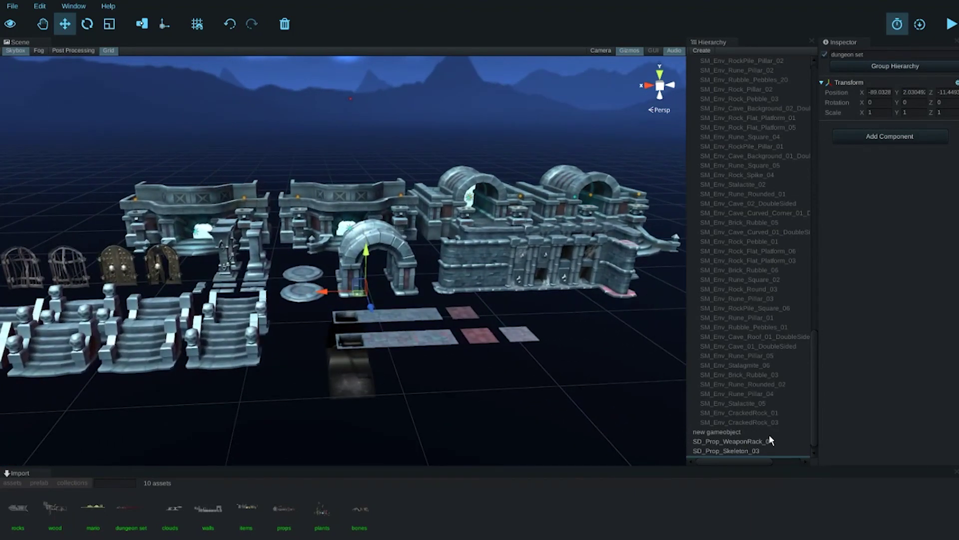
Delete the weapon rack, the skeleton prop and the dungeon set from the scene.
scroll(764, 438, "down", 1)
left_click(748, 434)
key("Delete")
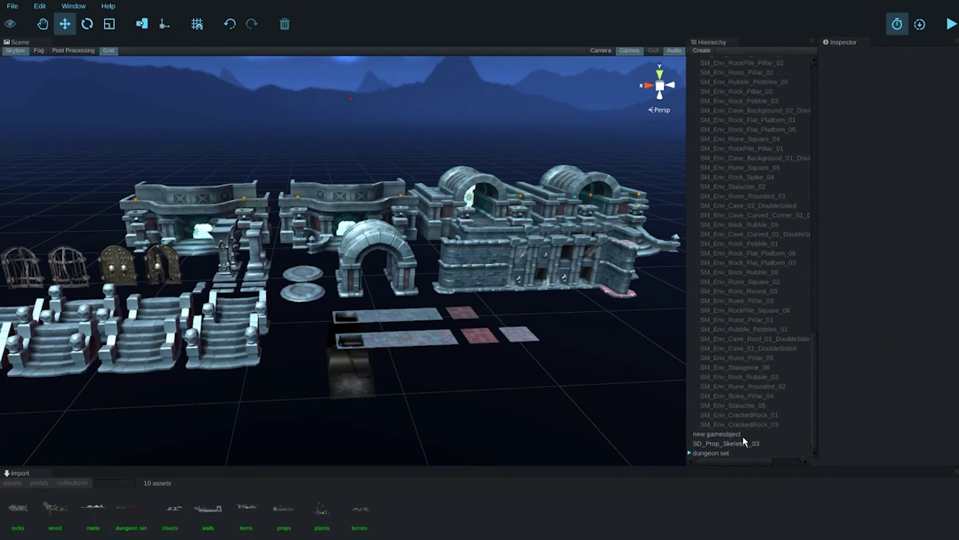
left_click(735, 440)
key("Delete")
left_click(718, 453)
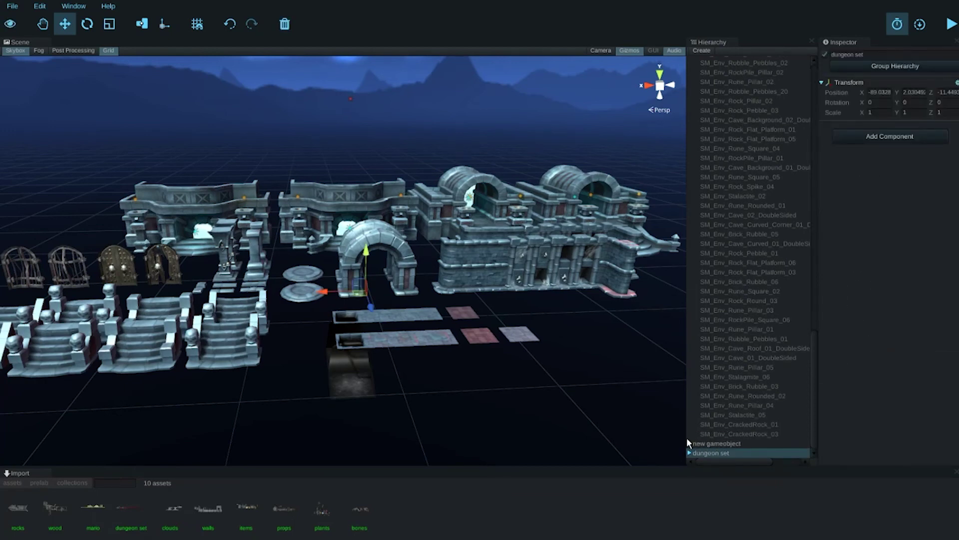
key("Delete")
Add the wood collection on the empty grid and select individual pieces, including the broken and intact minetrack bridges, to examine them.
middle_click_drag(190, 383, 535, 341)
middle_click_drag(225, 399, 519, 365)
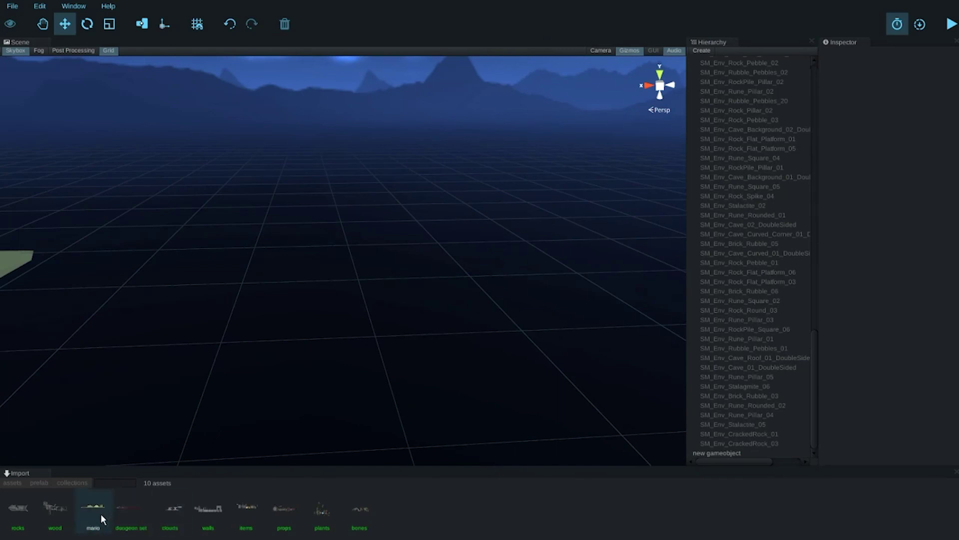
left_click(59, 515)
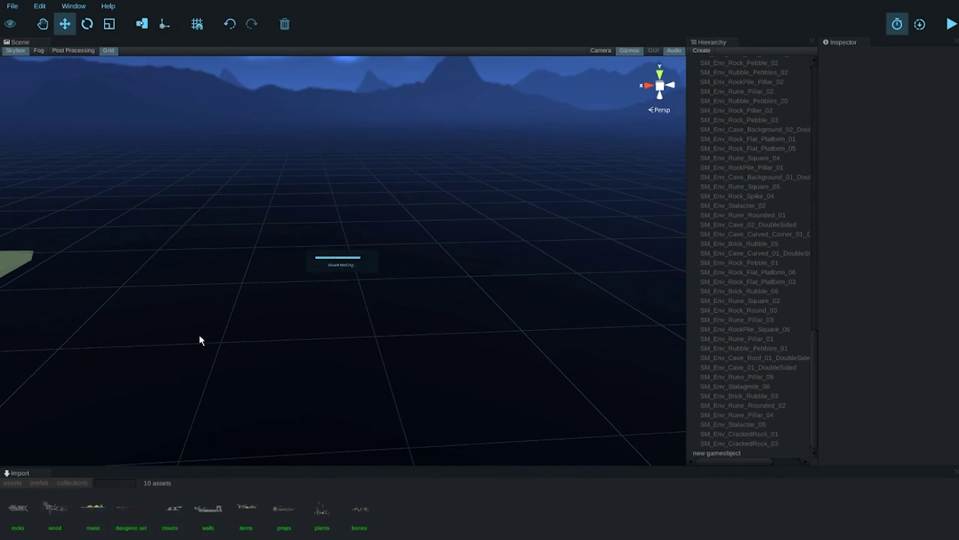
left_click_drag(227, 337, 220, 265, "alt")
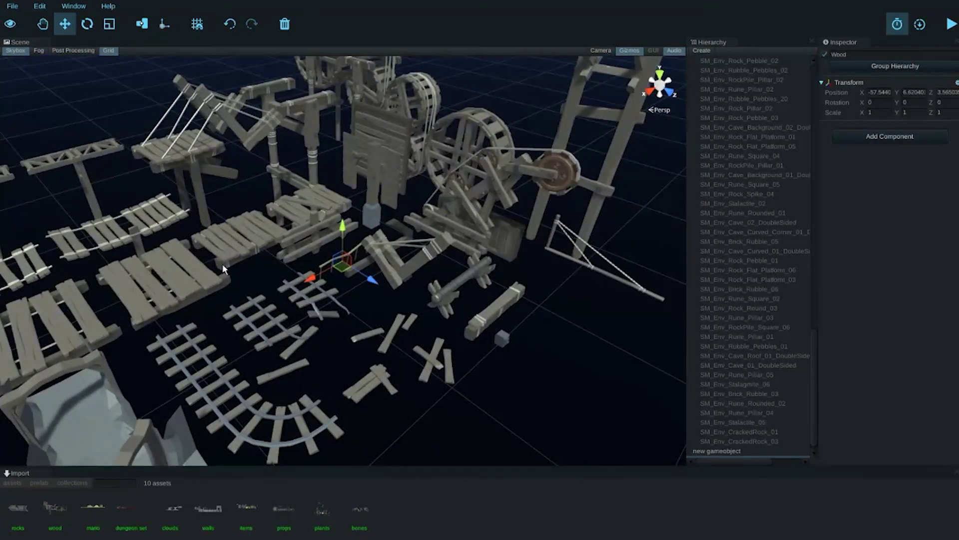
left_click(290, 201)
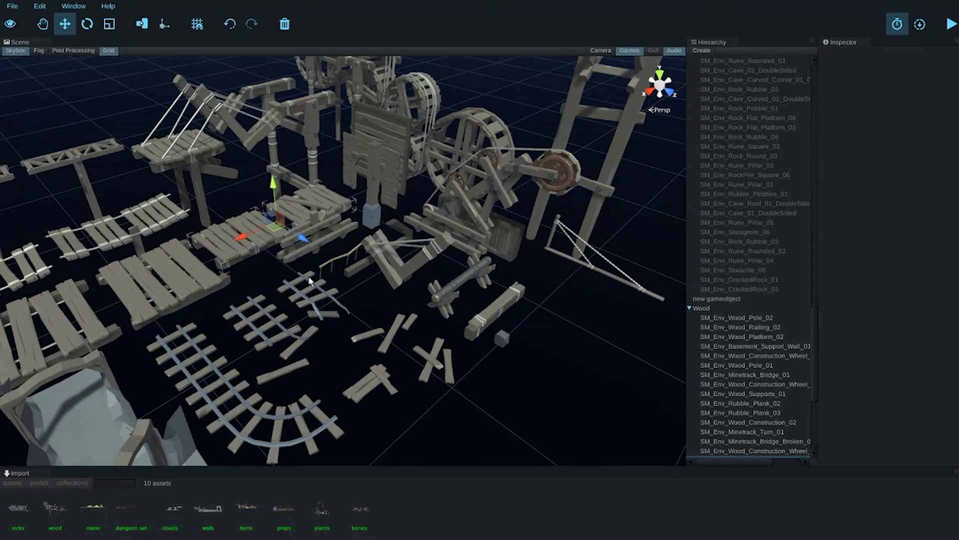
left_click_drag(446, 287, 505, 243, "alt")
left_click(579, 199)
left_click_drag(373, 269, 218, 195, "alt")
left_click(190, 188)
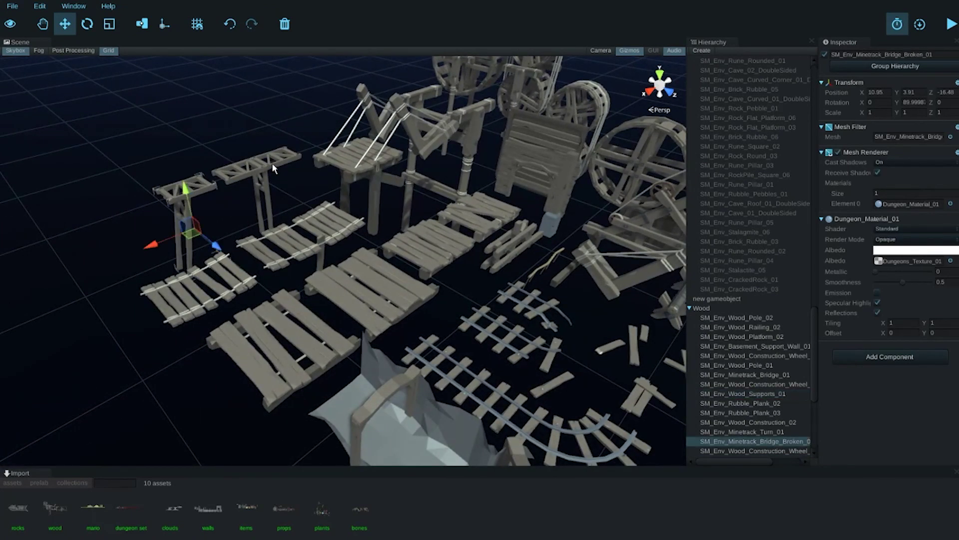
left_click(272, 163)
left_click_drag(258, 263, 414, 334, "alt")
Delete the entire Wood collection from the scene.
scroll(414, 338, "down", 3)
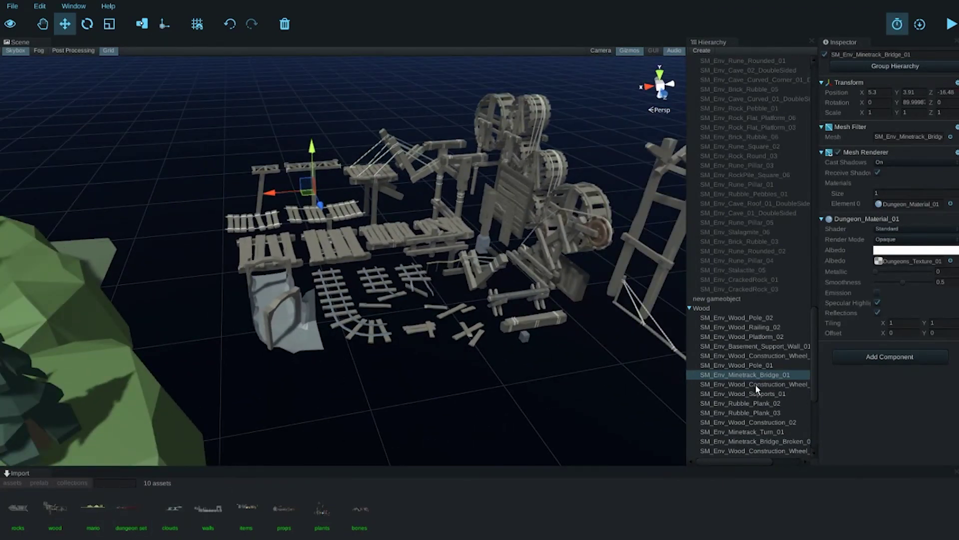
left_click(706, 307)
key("Delete")
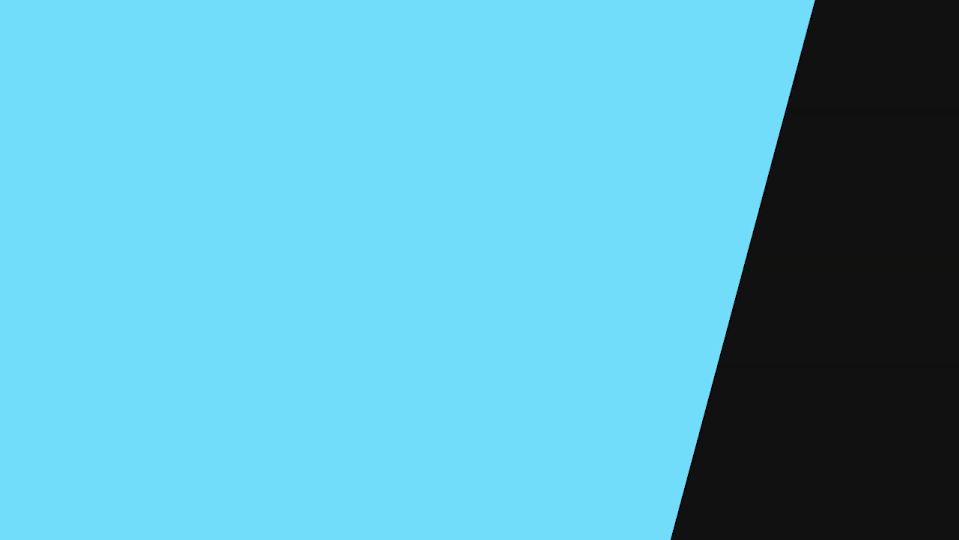